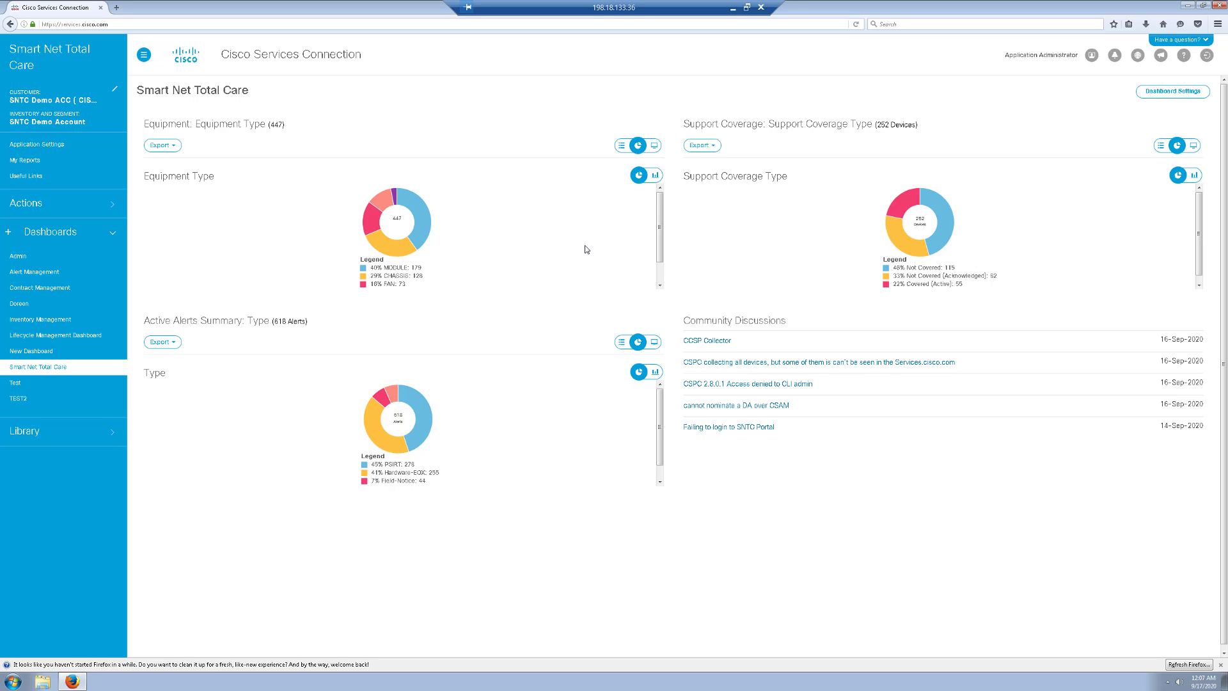
View the Equipment dashlet as a bar chart, switch it to the table view, and look through the listed devices.
{"action": "left_click", "coordinate": [656, 176]}
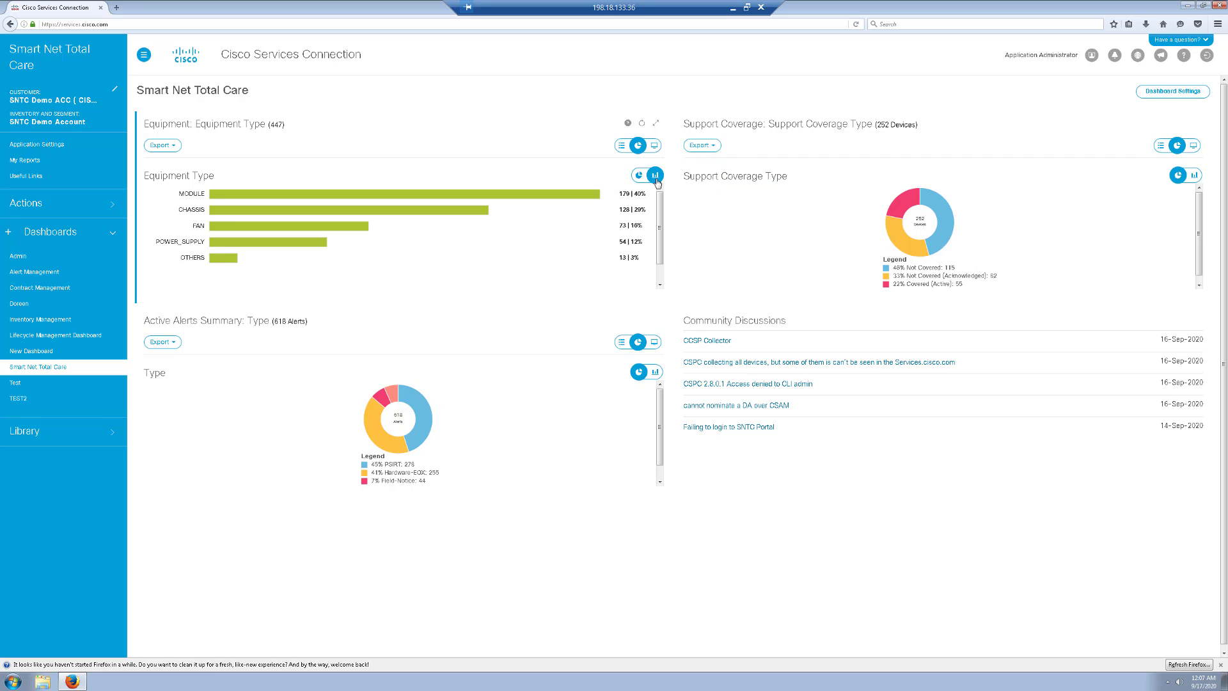
{"action": "left_click", "coordinate": [623, 147]}
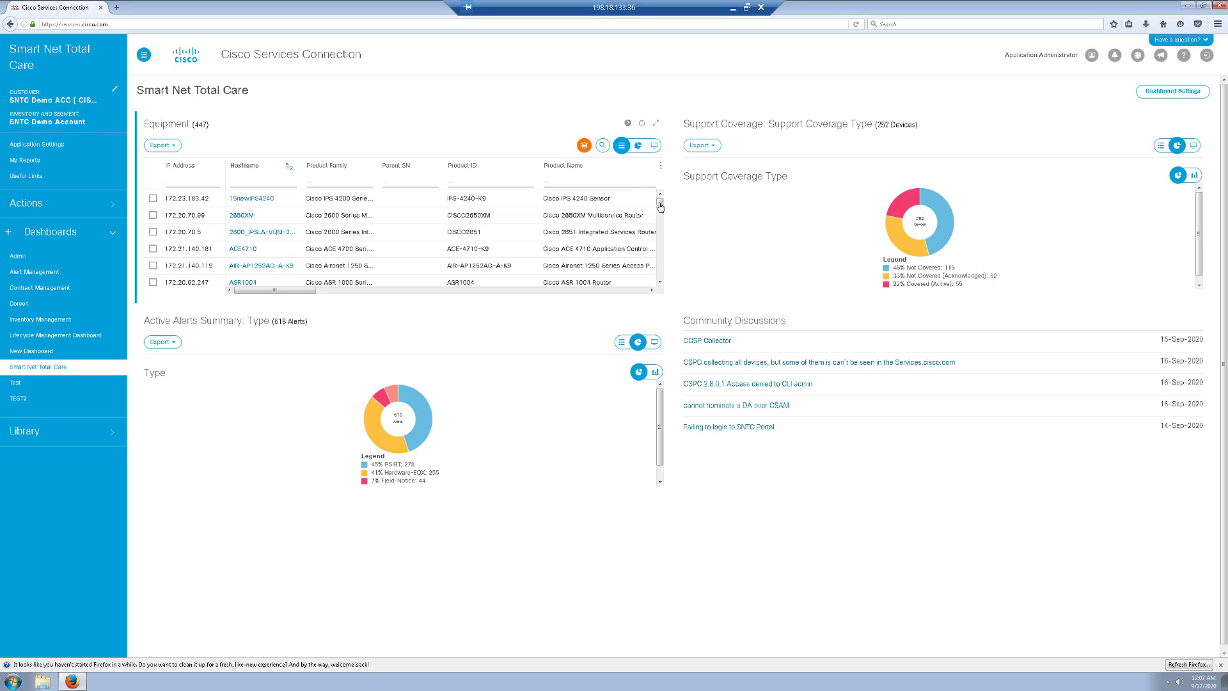
{"action": "scroll", "coordinate": [661, 212], "scroll_direction": "down", "scroll_amount": 1}
{"action": "left_click_drag", "start_coordinate": [661, 212], "coordinate": [661, 283]}
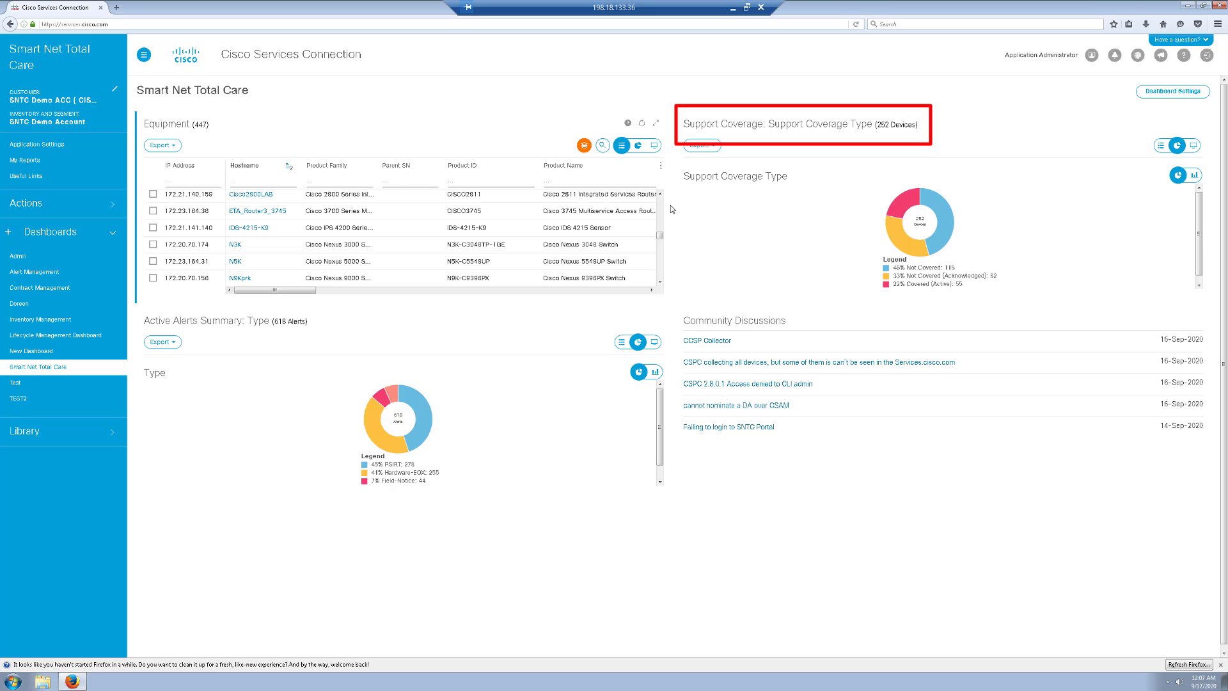
View the Support Coverage dashlet as a bar chart, switch it to the table view, and browse the devices' coverage types.
{"action": "left_click", "coordinate": [1195, 176]}
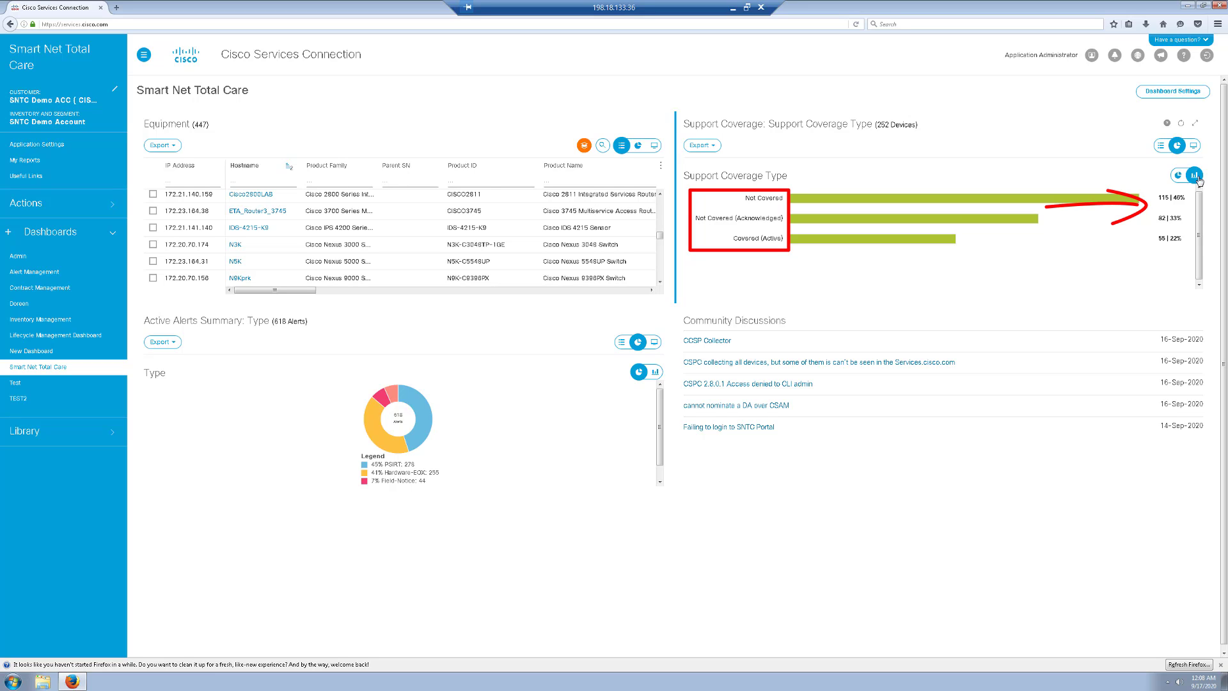
{"action": "left_click", "coordinate": [1161, 146]}
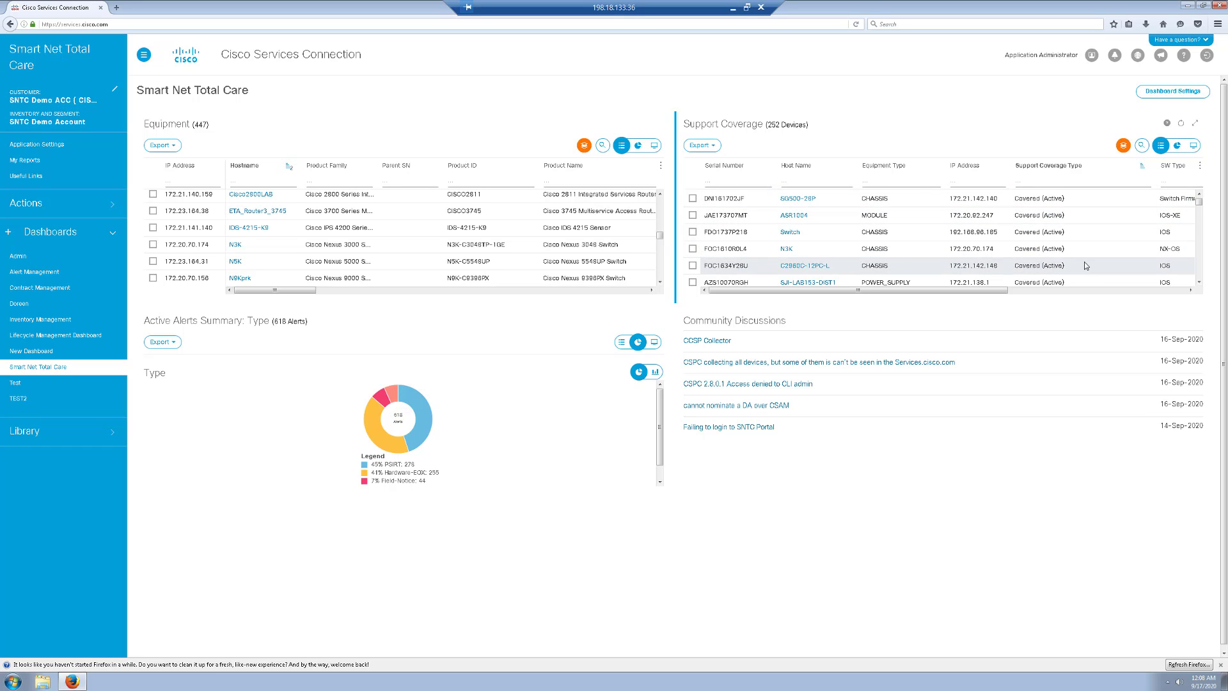
{"action": "left_click", "coordinate": [1200, 282]}
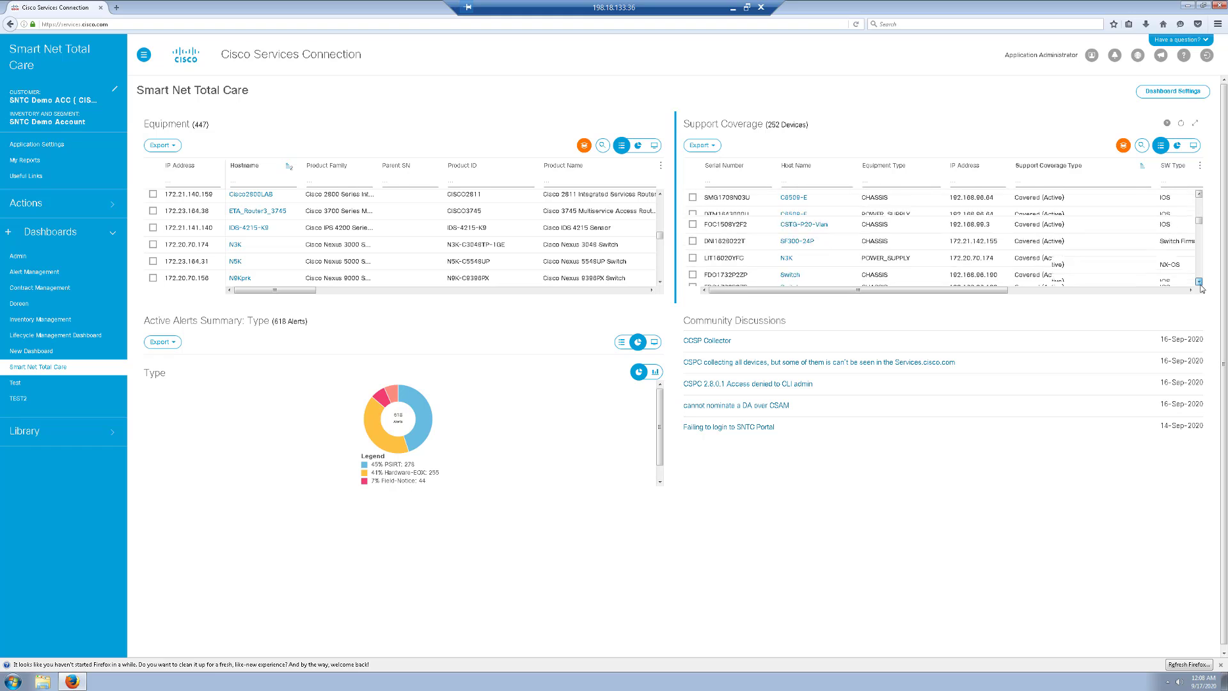
{"action": "left_click_drag", "start_coordinate": [1200, 283], "coordinate": [1200, 282]}
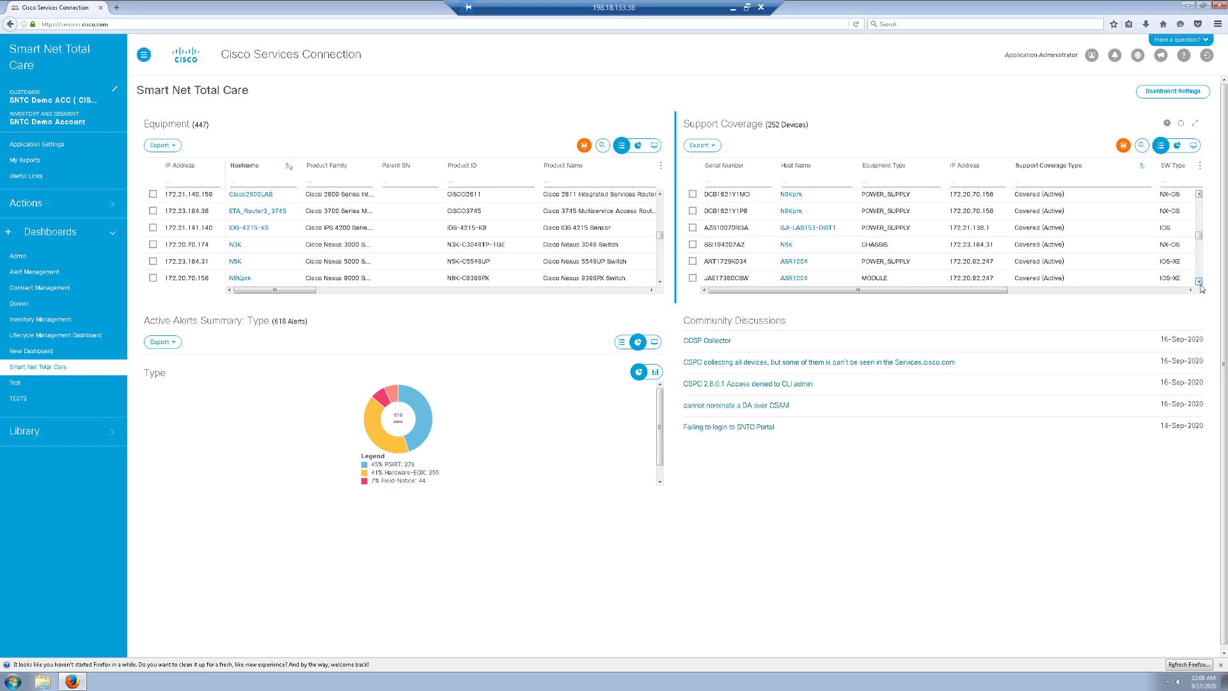
{"action": "left_click_drag", "start_coordinate": [1200, 284], "coordinate": [1201, 284]}
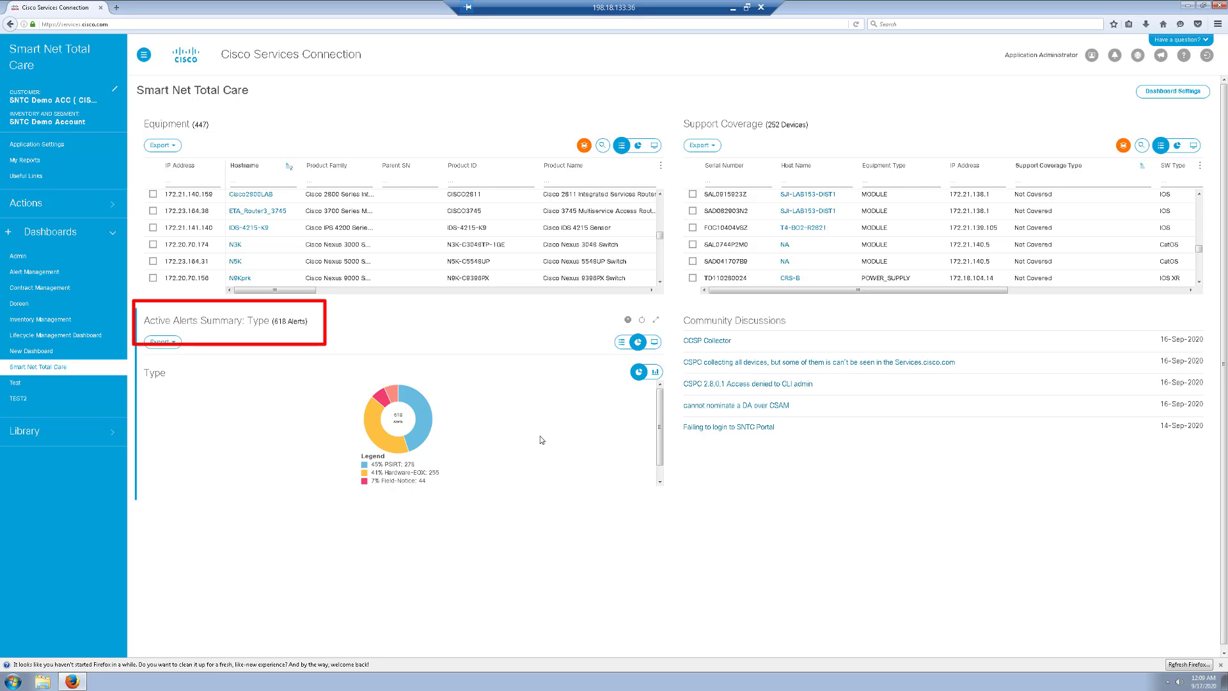
Show Active Alerts Summary as a bar chart and a table, and examine the Autonomic Control Plane PSIRT alert's details and affected devices.
{"action": "left_click", "coordinate": [656, 377]}
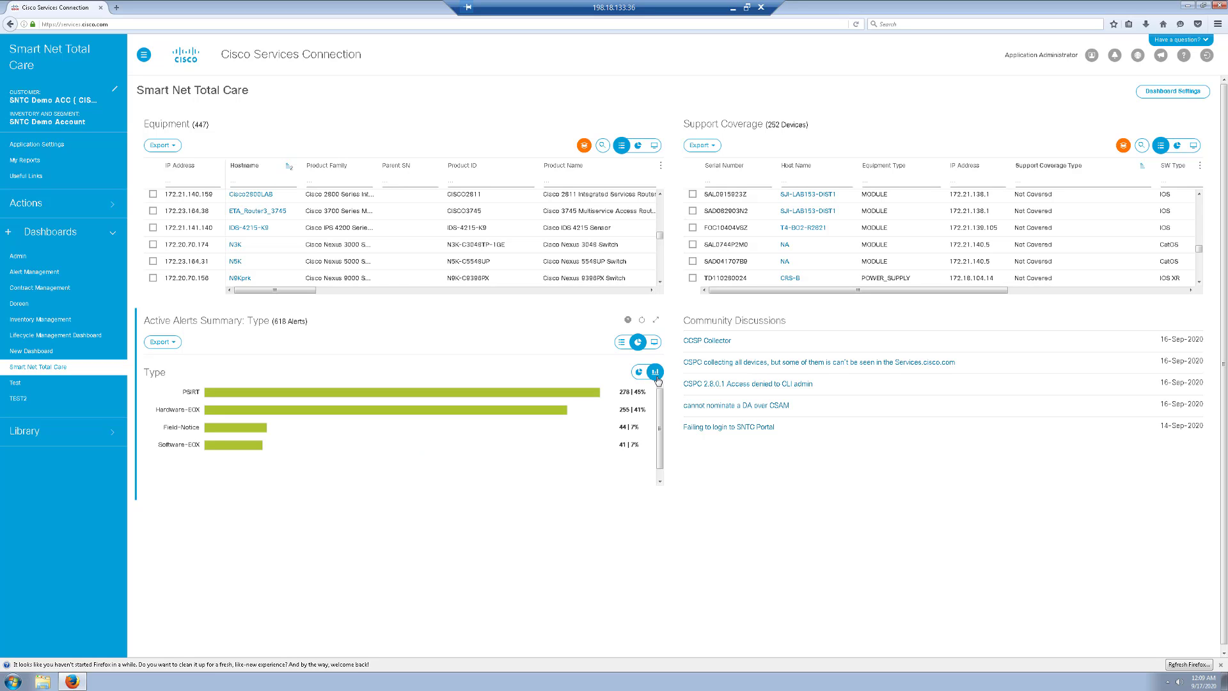
{"action": "left_click", "coordinate": [620, 348]}
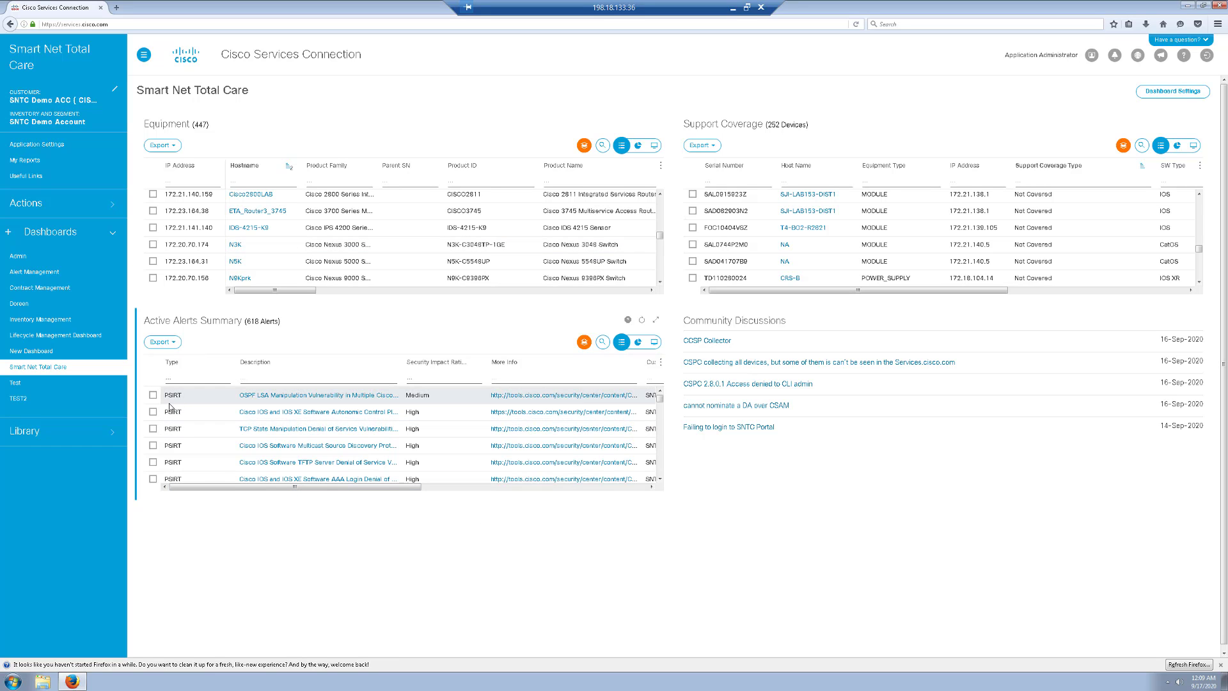
{"action": "left_click", "coordinate": [268, 416]}
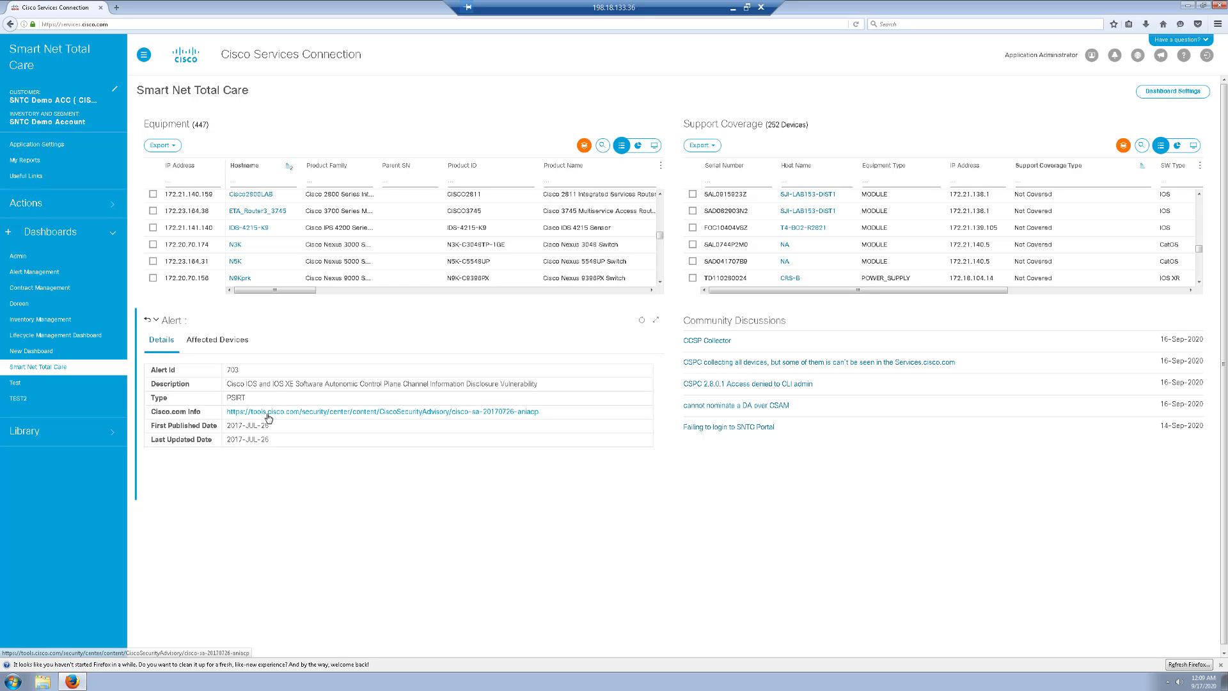
{"action": "left_click", "coordinate": [213, 351]}
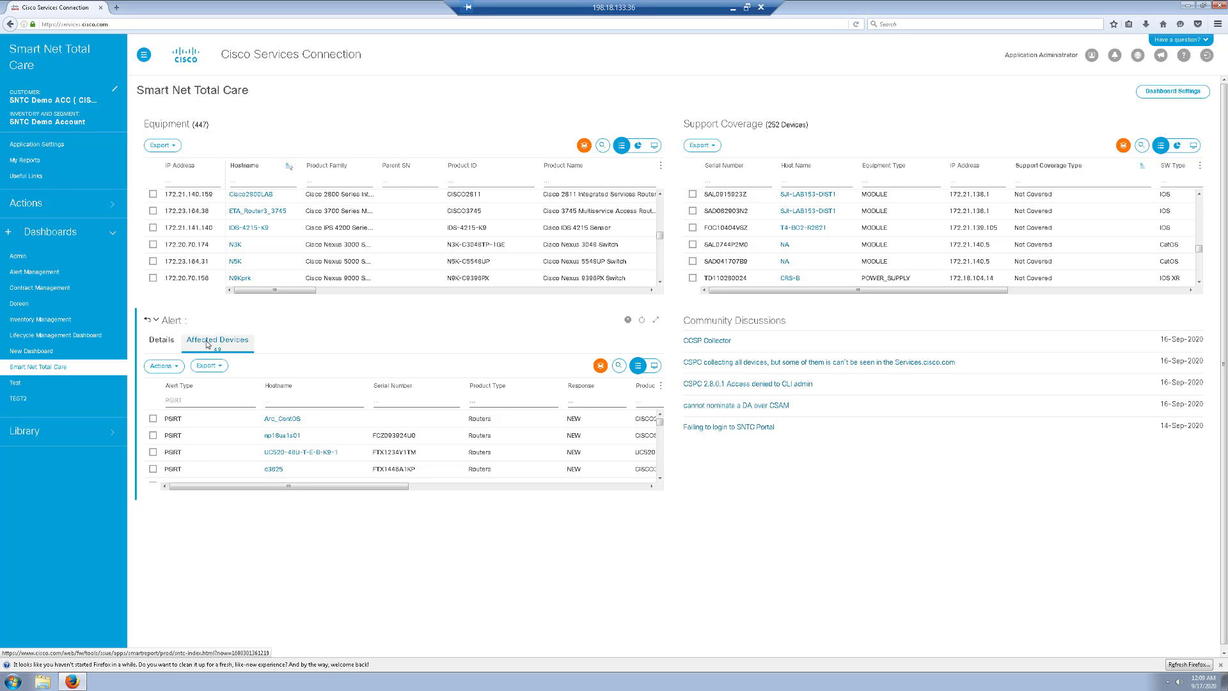
On the Admin dashboard, review the Manage Access settings of the Contracts Admin user and leave them without saving.
{"action": "left_click", "coordinate": [28, 259]}
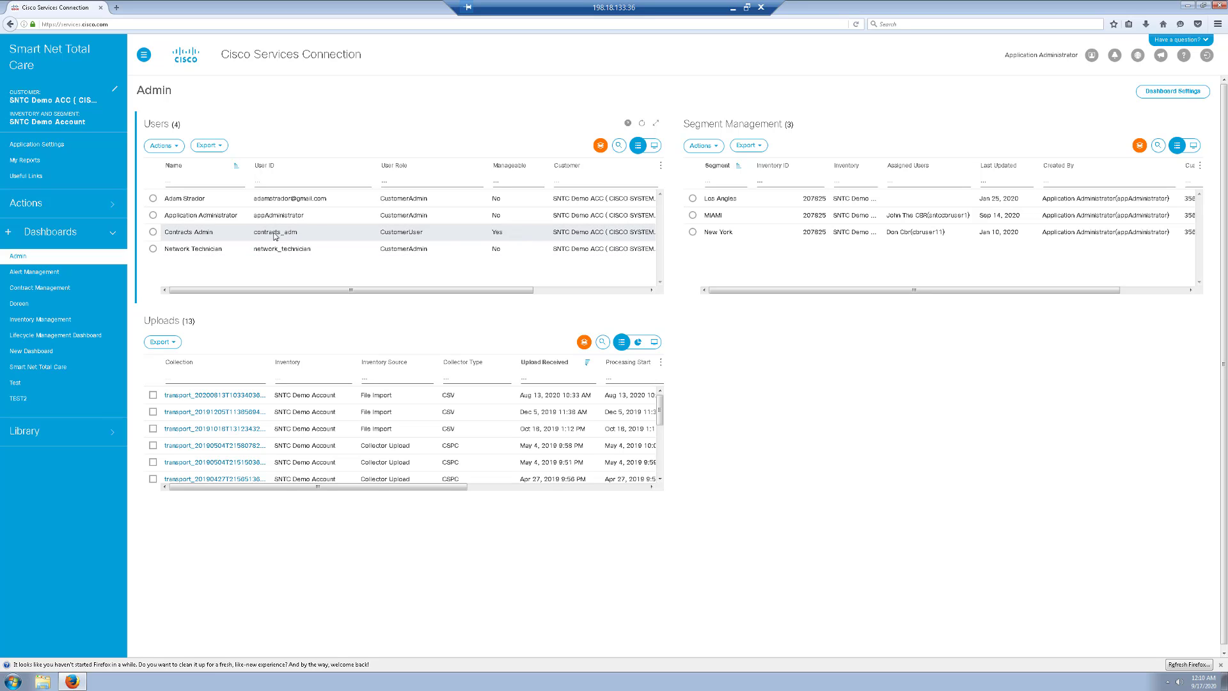
{"action": "left_click", "coordinate": [153, 233]}
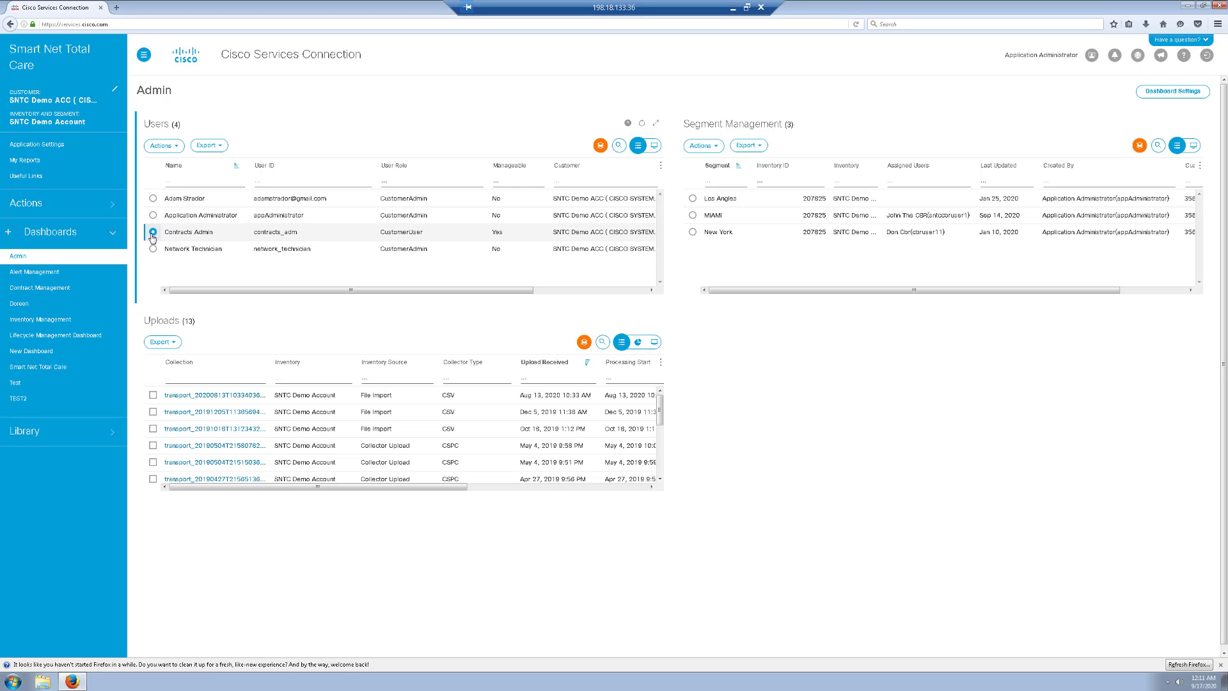
{"action": "left_click", "coordinate": [161, 147]}
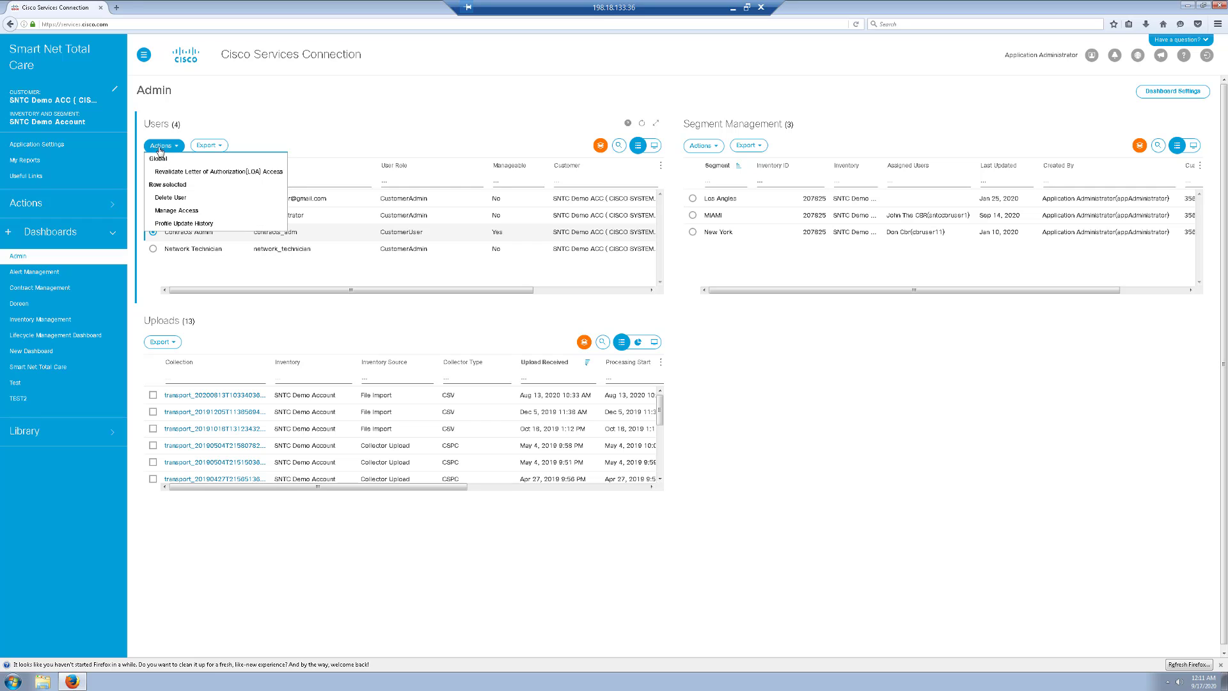
{"action": "left_click", "coordinate": [158, 212]}
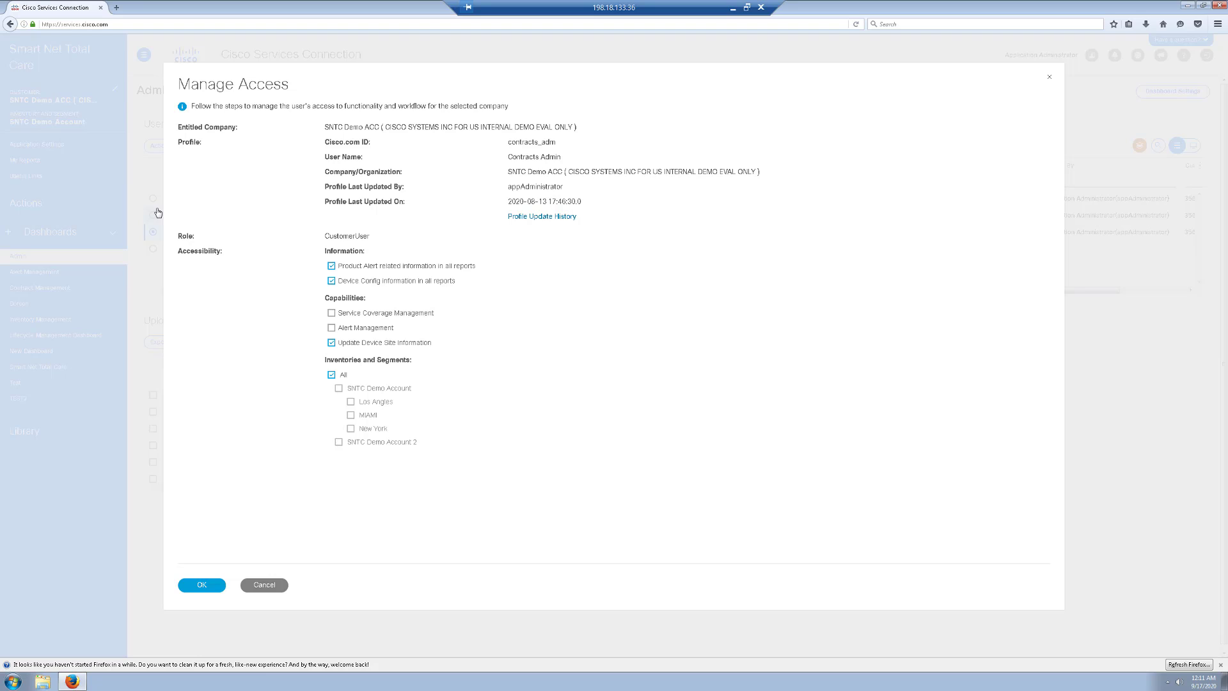
{"action": "left_click", "coordinate": [277, 590]}
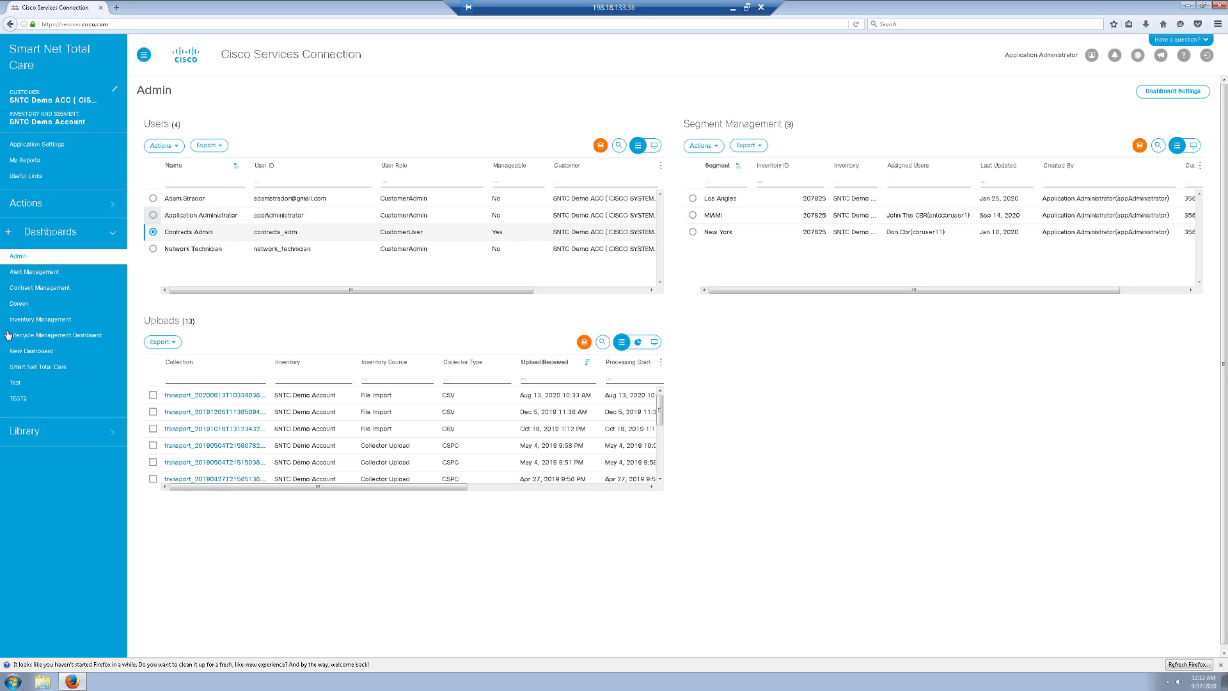
On the Alert Management dashboard, view the Last Date of Support dashlet as a bar chart and as a table.
{"action": "left_click", "coordinate": [35, 275]}
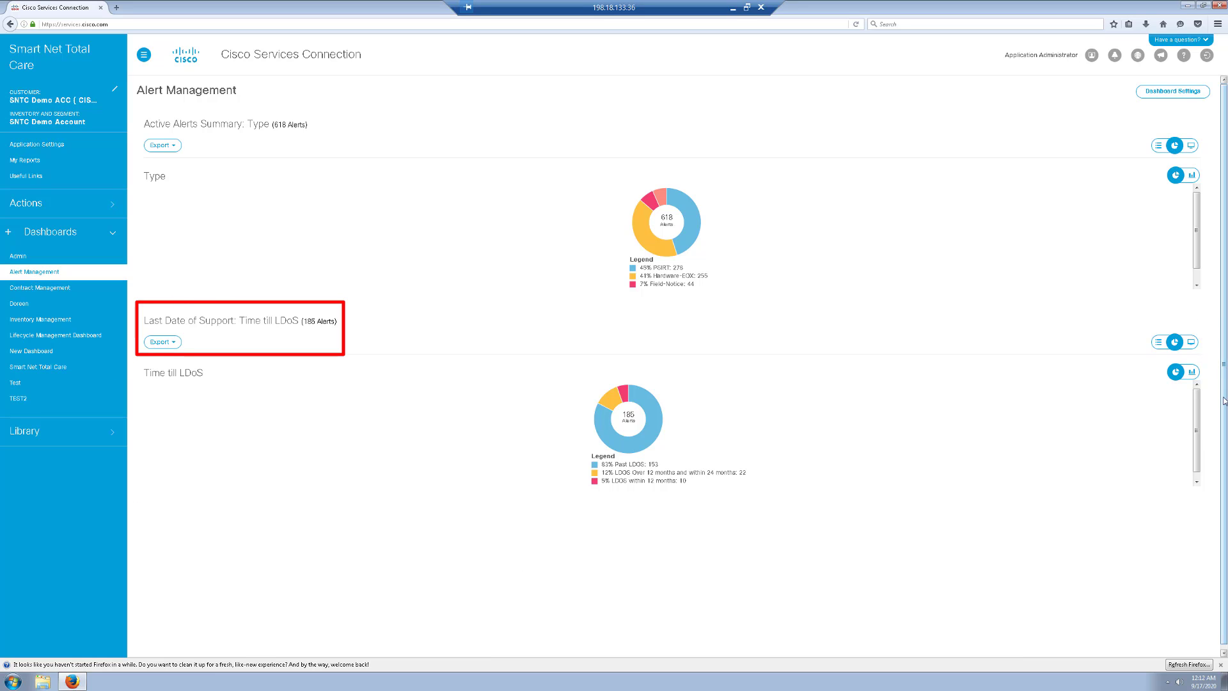
{"action": "left_click", "coordinate": [1198, 376]}
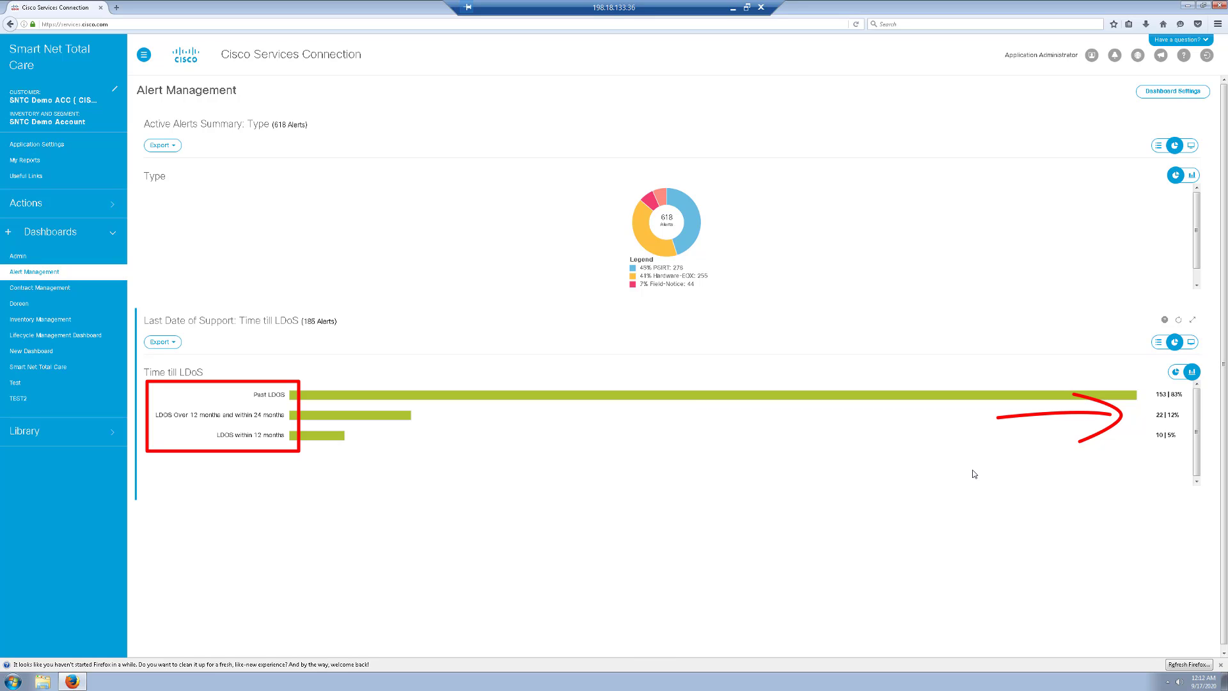
{"action": "left_click", "coordinate": [1159, 343]}
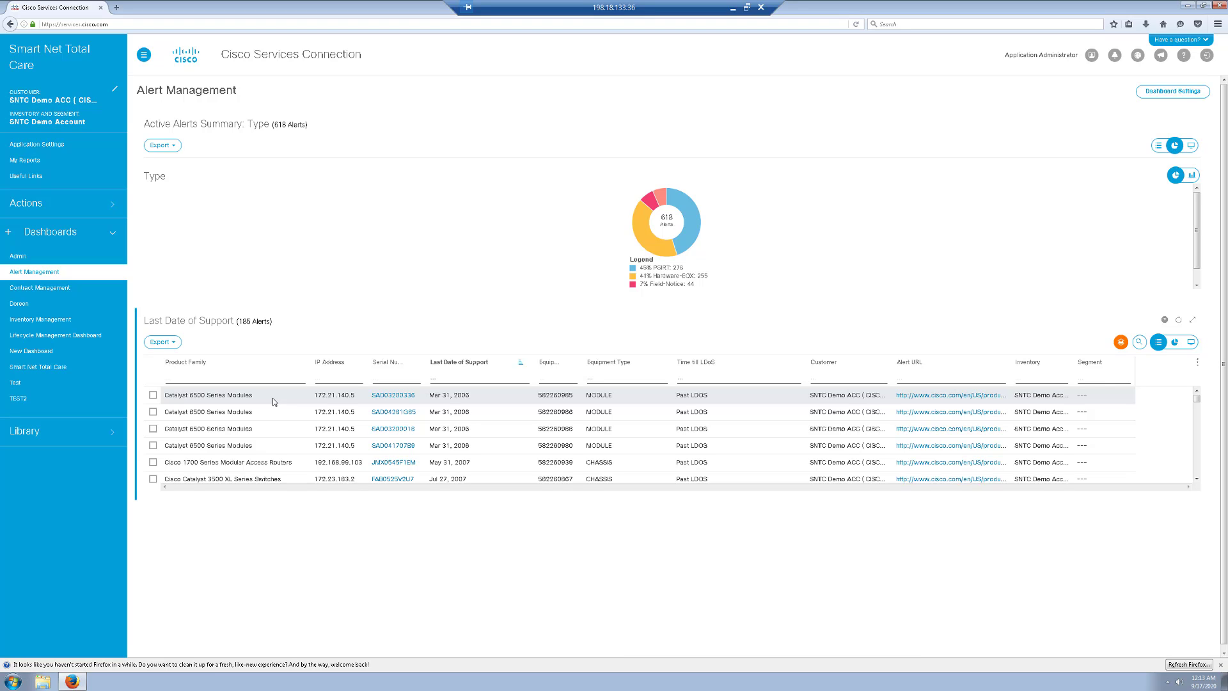
On the Contract Management dashboard, list all contracts and examine the SMARTnet 8x5xNBD contract's details and covered devices.
{"action": "left_click", "coordinate": [53, 291]}
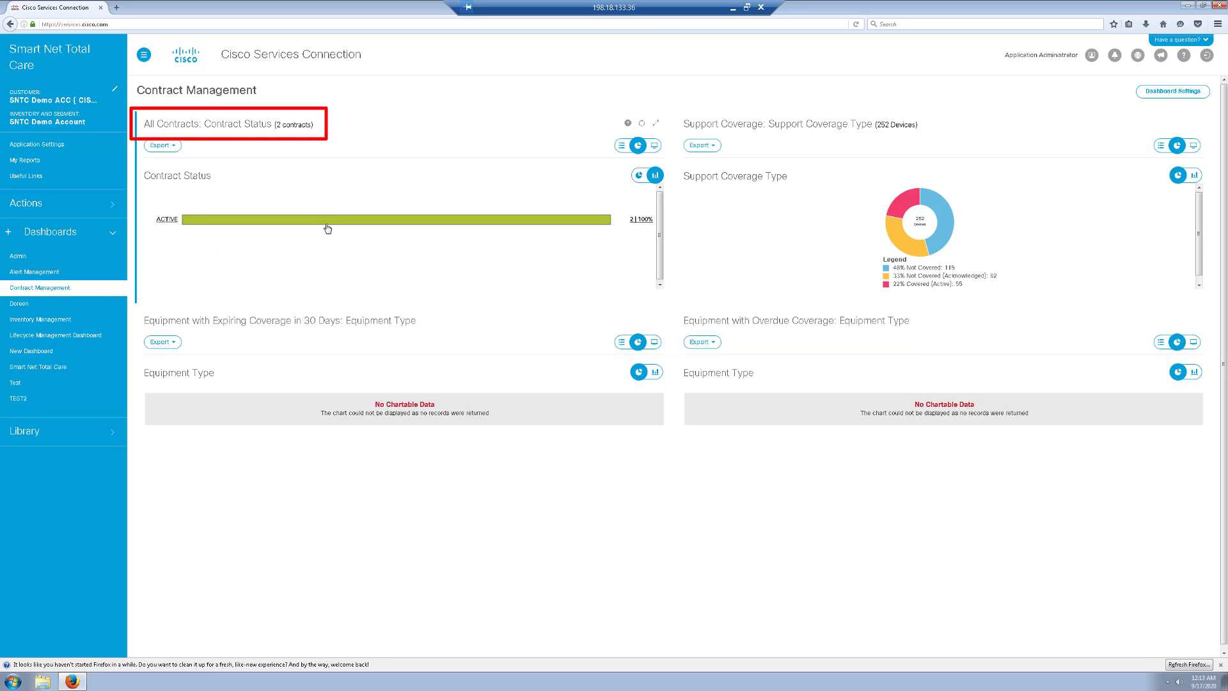
{"action": "left_click", "coordinate": [621, 146]}
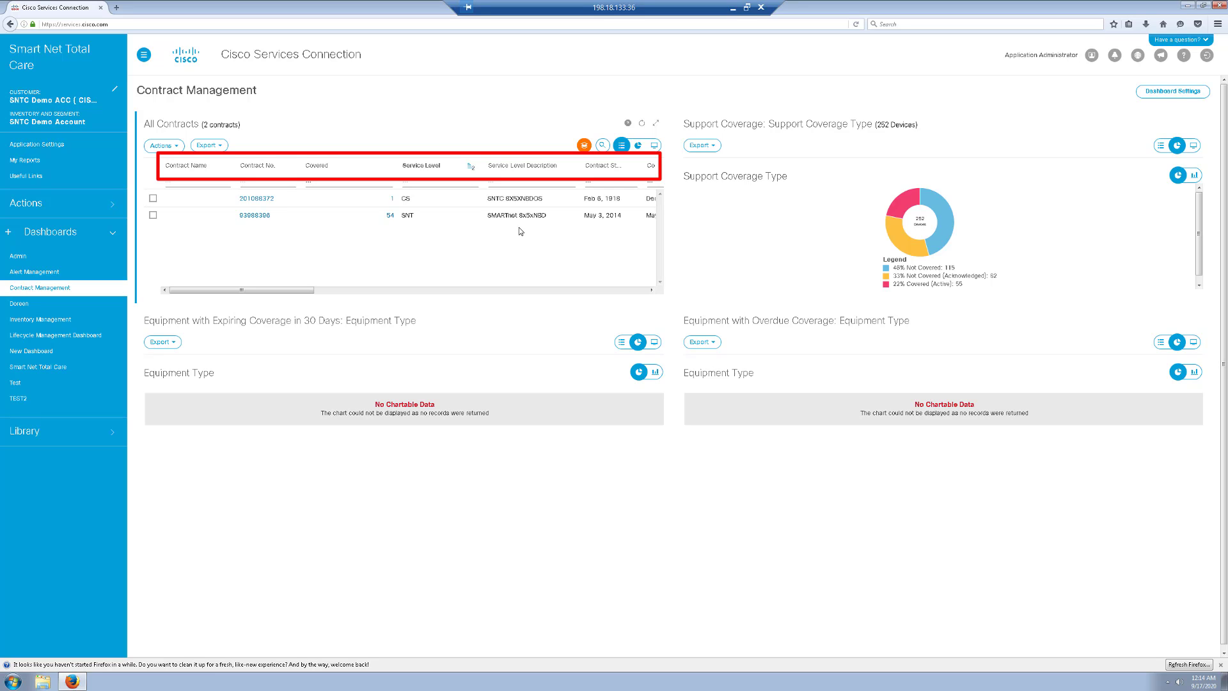
{"action": "mouse_move", "coordinate": [306, 289]}
{"action": "left_mouse_down"}
{"action": "mouse_move", "coordinate": [356, 293]}
{"action": "mouse_move", "coordinate": [300, 292]}
{"action": "left_mouse_up"}
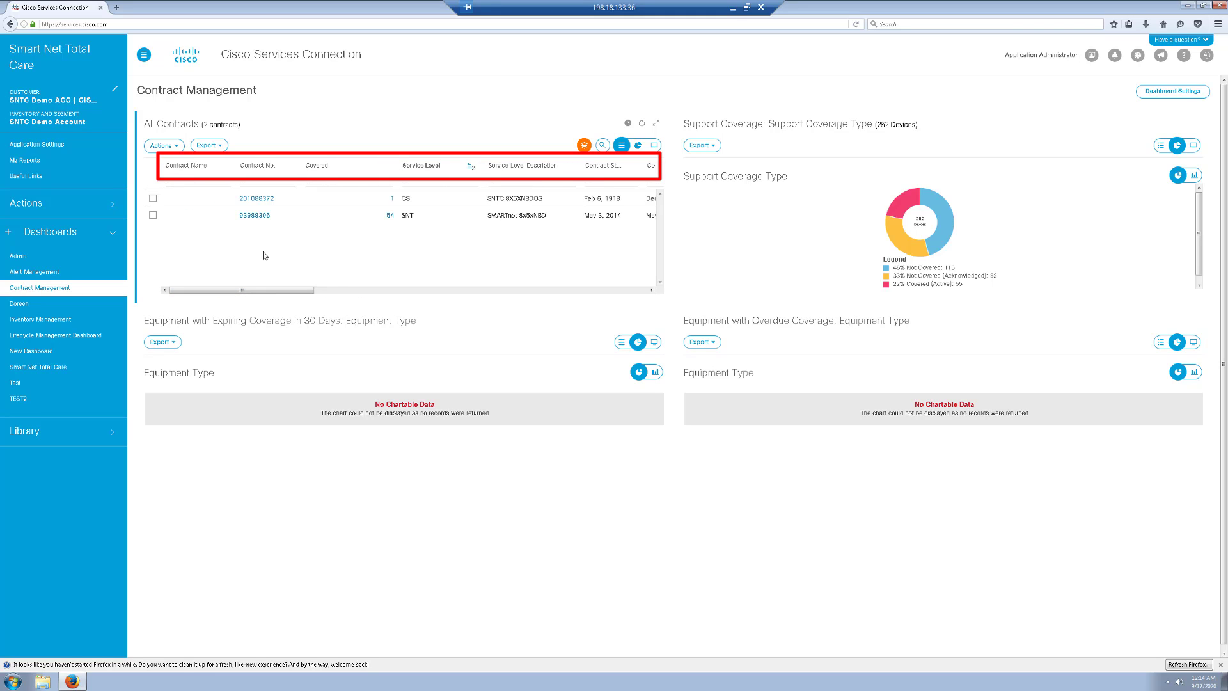
{"action": "left_click", "coordinate": [254, 216]}
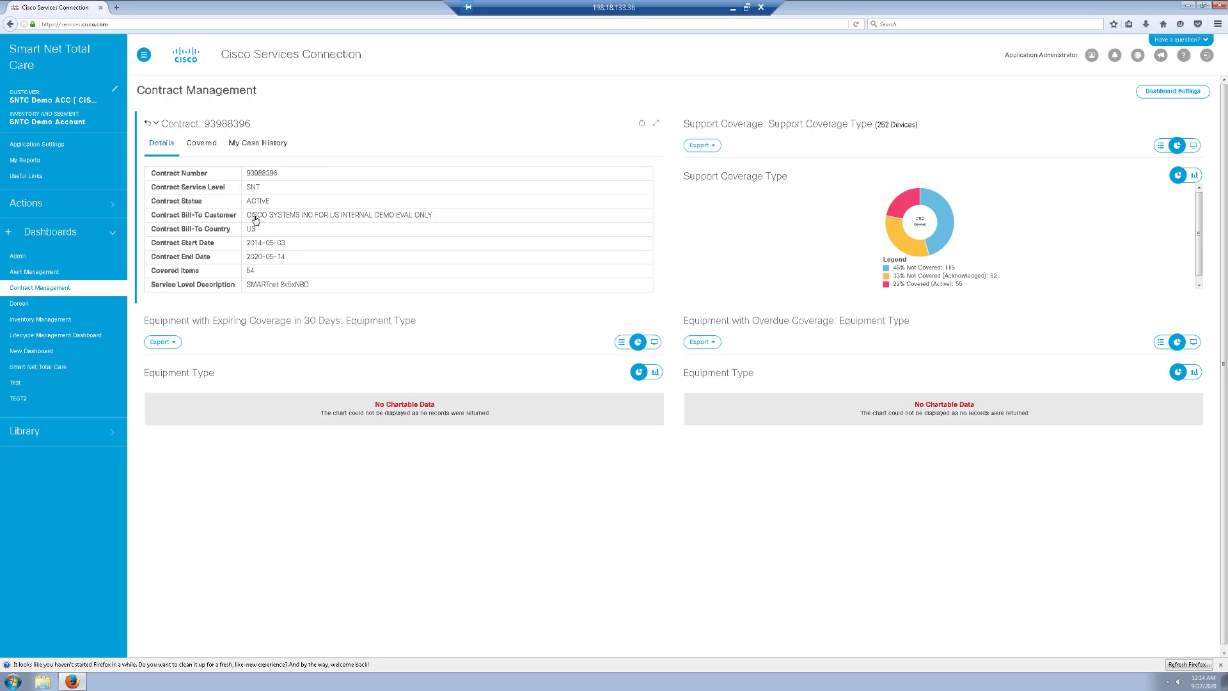
{"action": "left_click", "coordinate": [204, 146]}
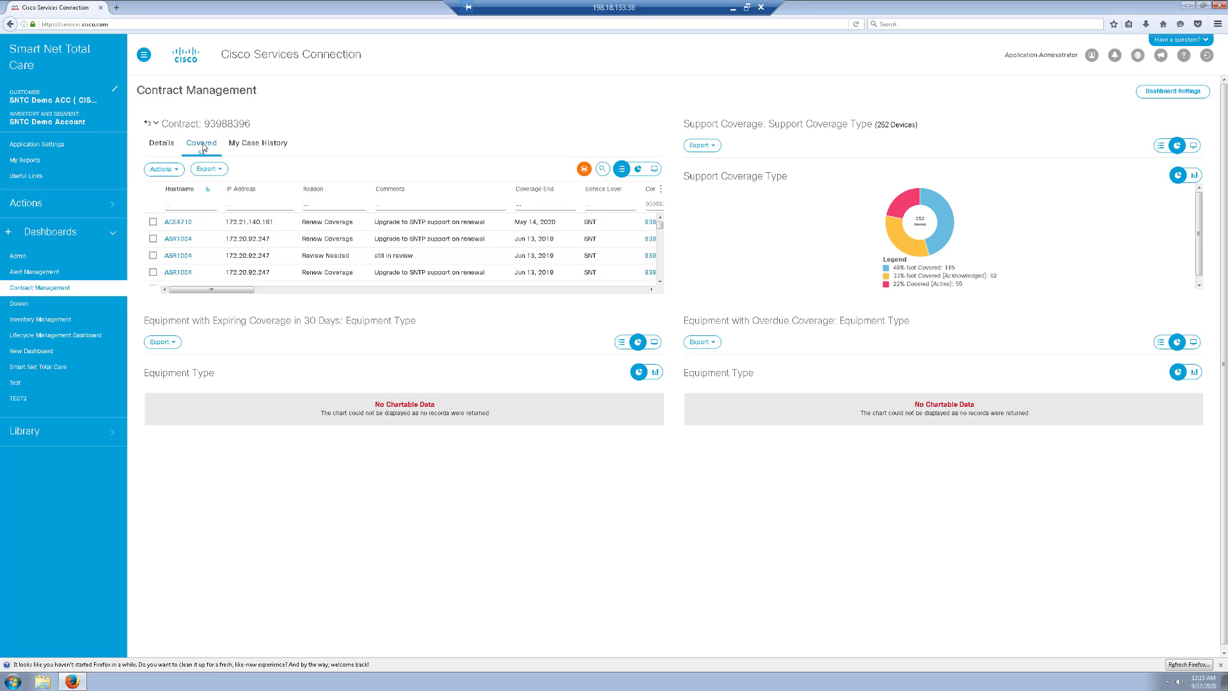
On the Inventory Management dashboard, view the Inventory Source dashlet as a bar chart.
{"action": "left_click", "coordinate": [38, 326]}
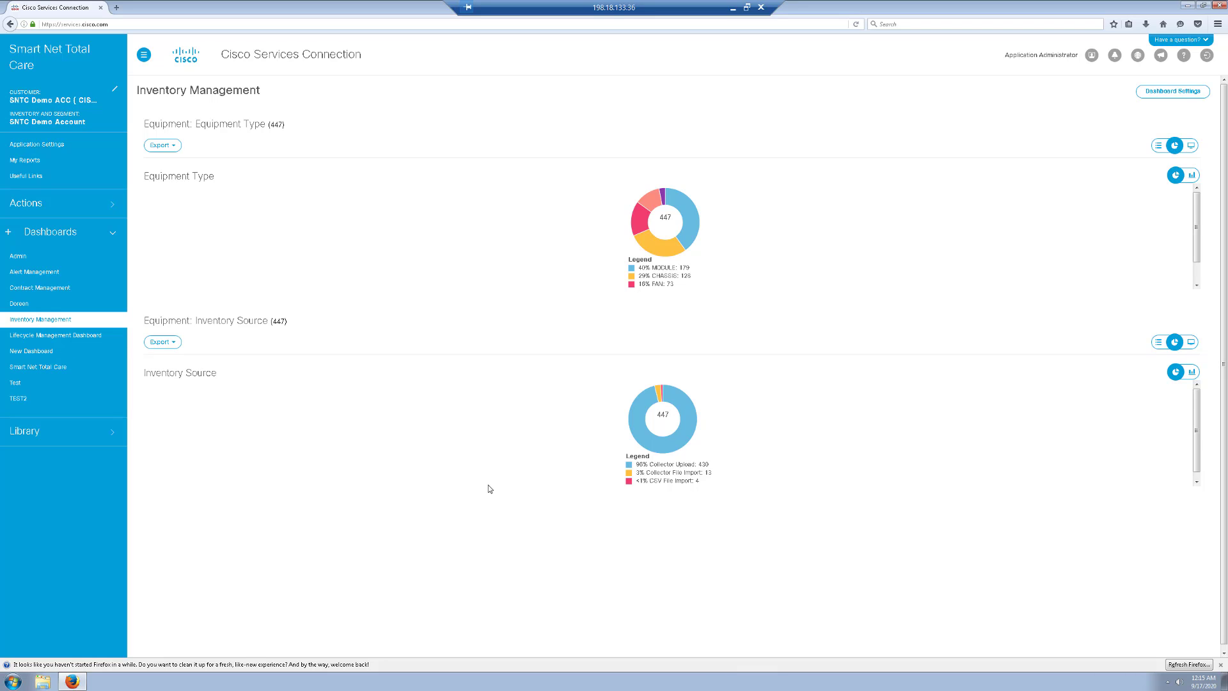
{"action": "left_click", "coordinate": [1192, 373]}
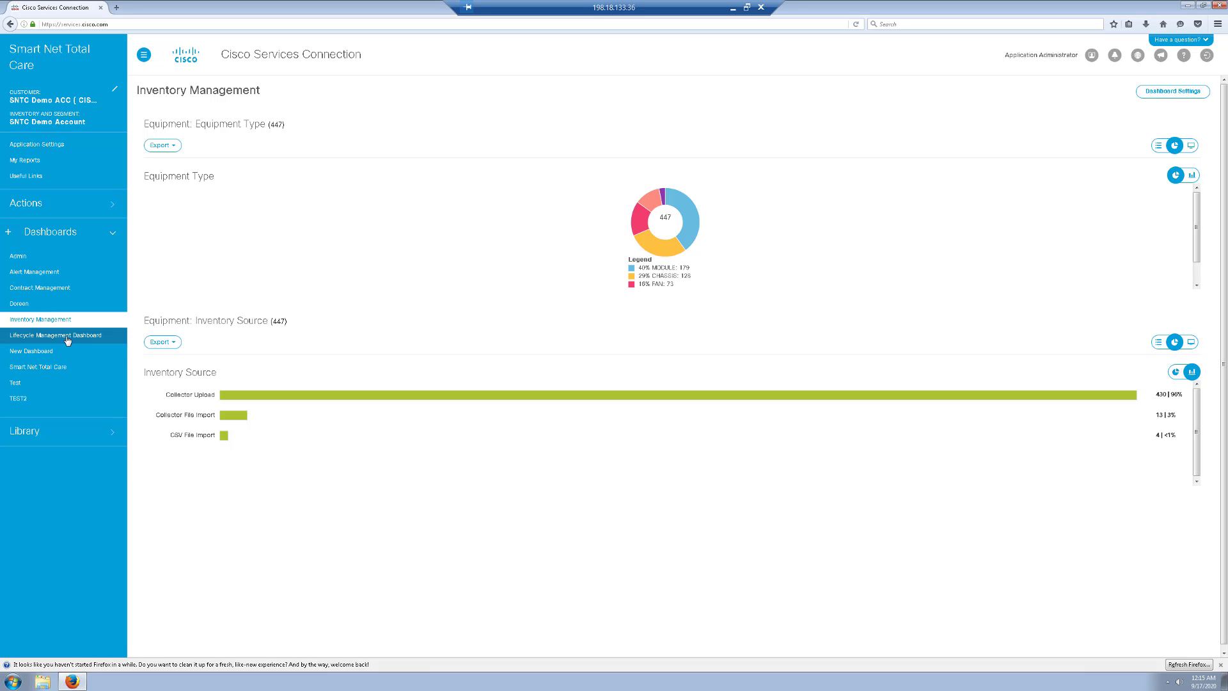
Create a new dashboard, check its layout templates, and add the Not Covered dashlet from the Contracts category.
{"action": "left_click", "coordinate": [10, 233]}
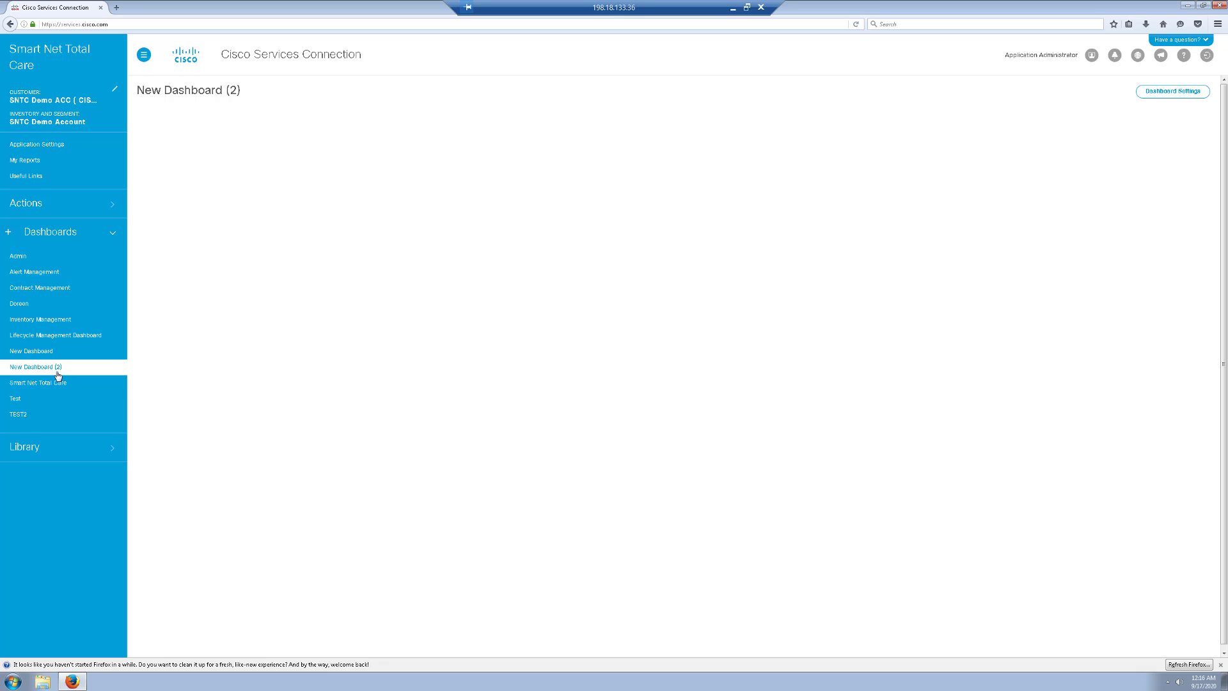
{"action": "left_click", "coordinate": [1172, 93]}
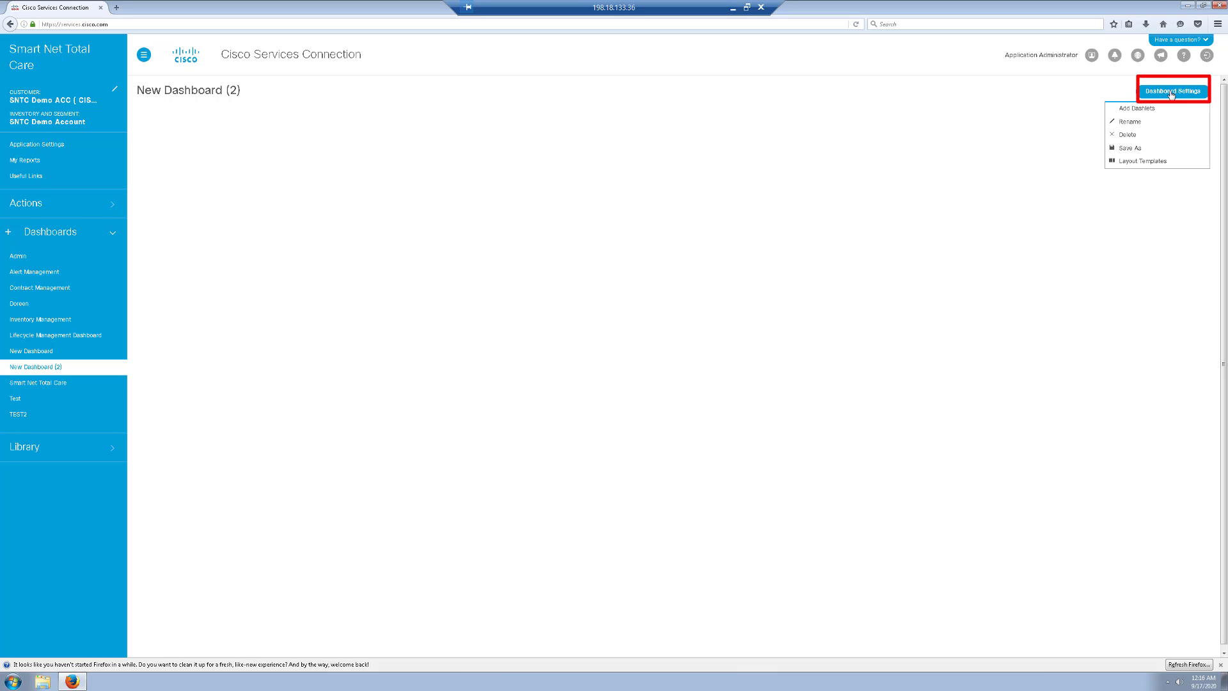
{"action": "left_click", "coordinate": [1155, 164]}
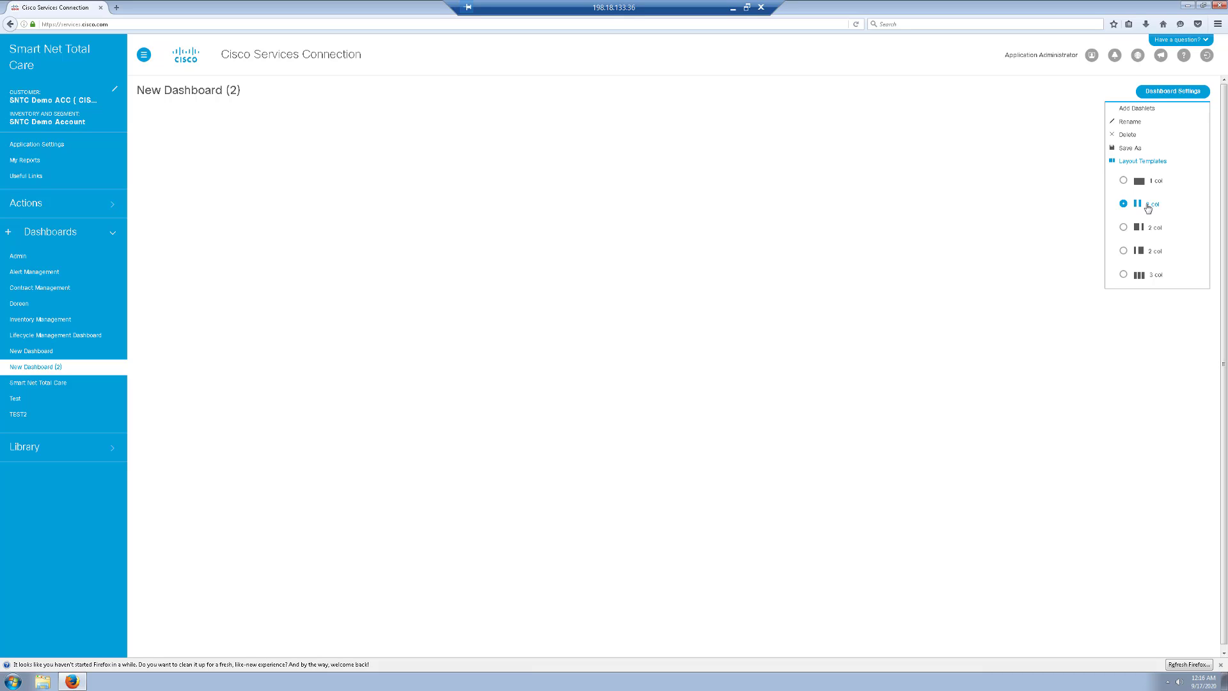
{"action": "left_click", "coordinate": [1153, 112]}
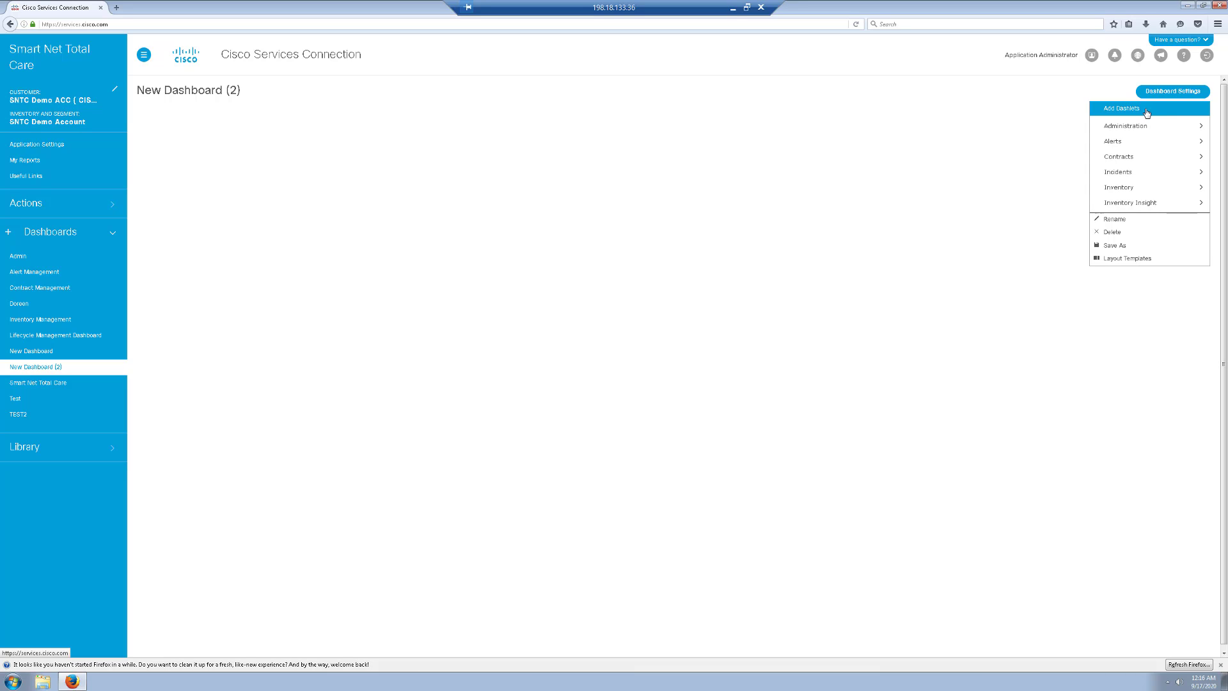
{"action": "left_click", "coordinate": [1143, 160]}
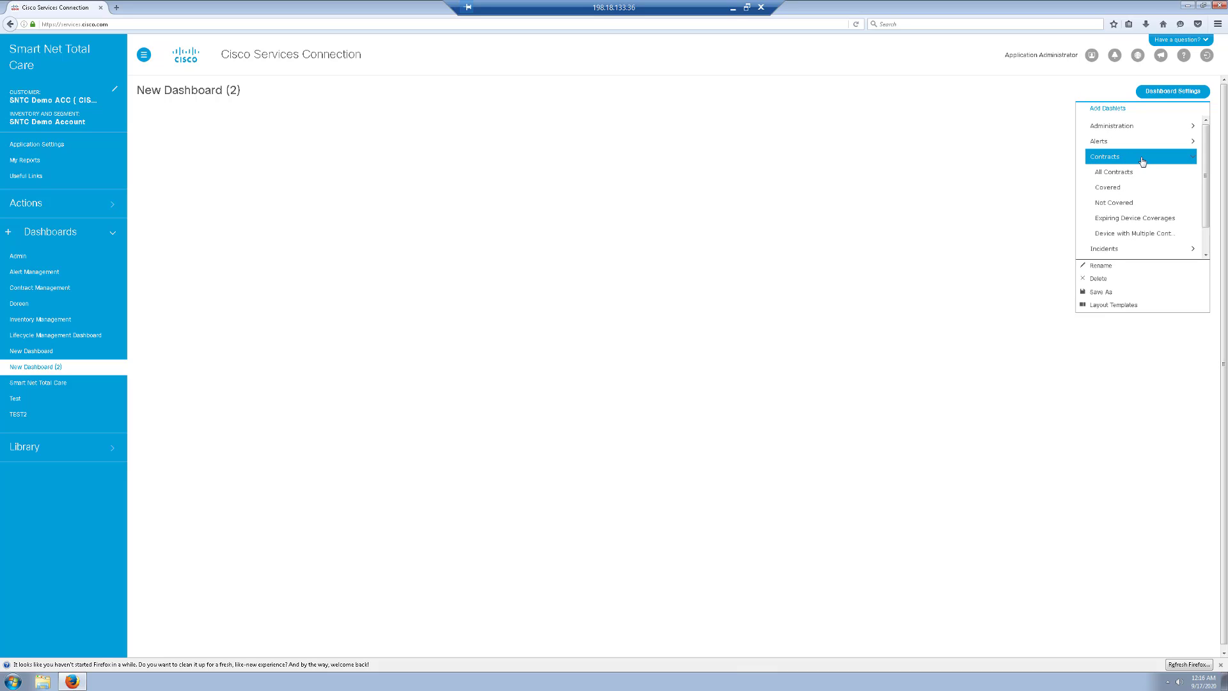
{"action": "left_click", "coordinate": [1126, 203]}
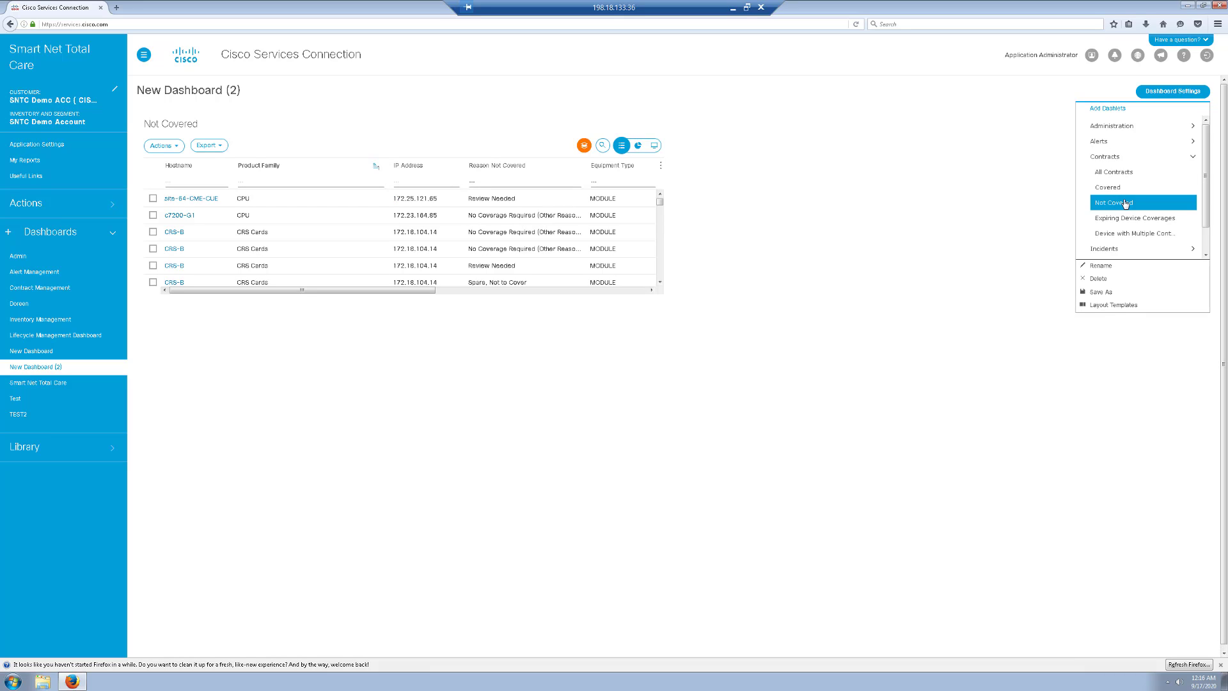
Rename the new dashboard with the owner's first name in capitals followed by 2, and apply the name.
{"action": "left_click", "coordinate": [1104, 269]}
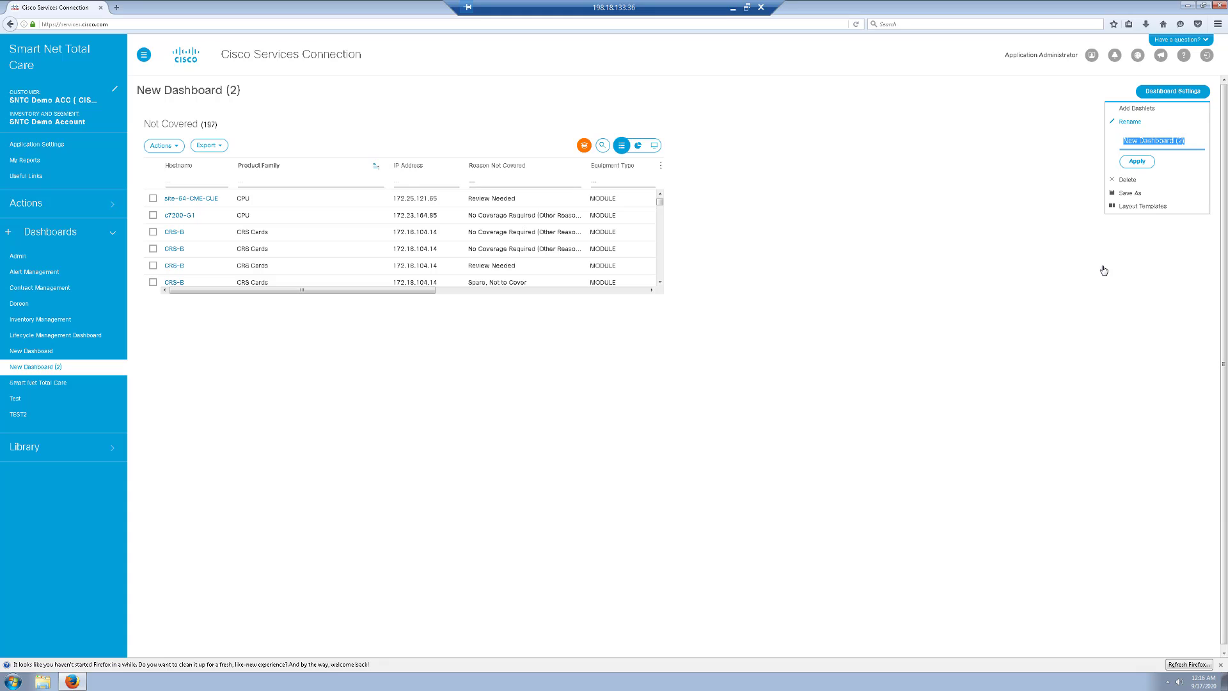
{"action": "type", "text": "DOREEN2"}
{"action": "left_click", "coordinate": [1137, 162]}
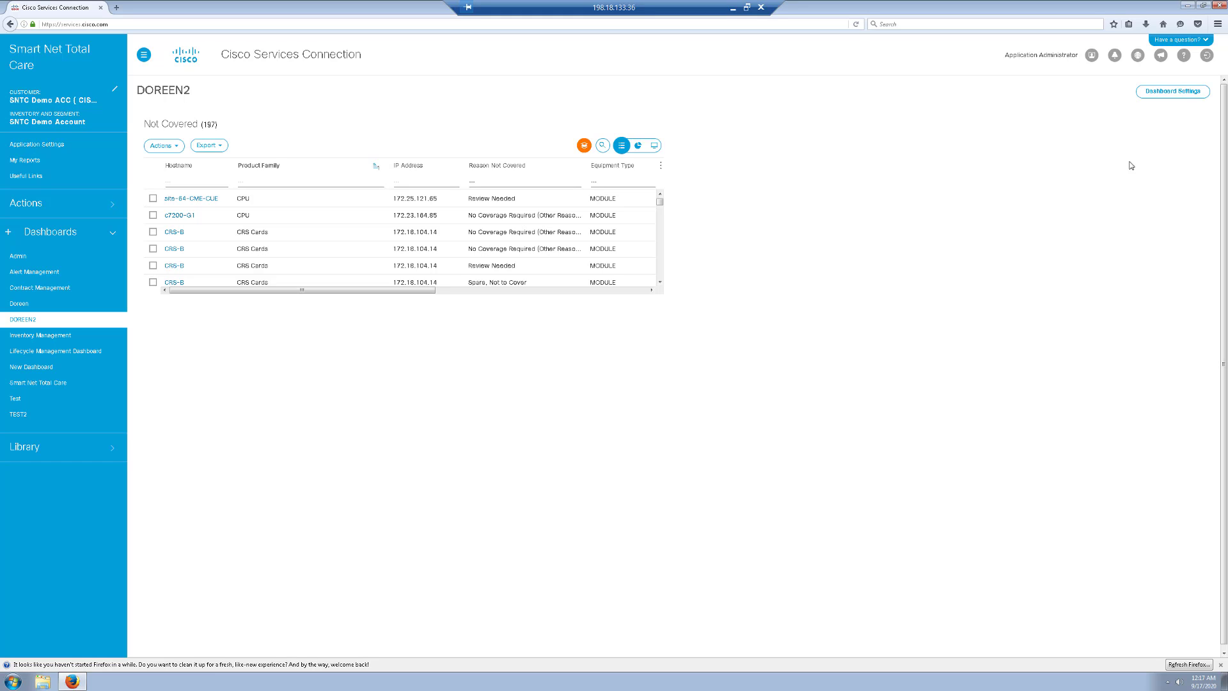
Collapse the dashboards list and open the Schedule Report action.
{"action": "left_click", "coordinate": [40, 234]}
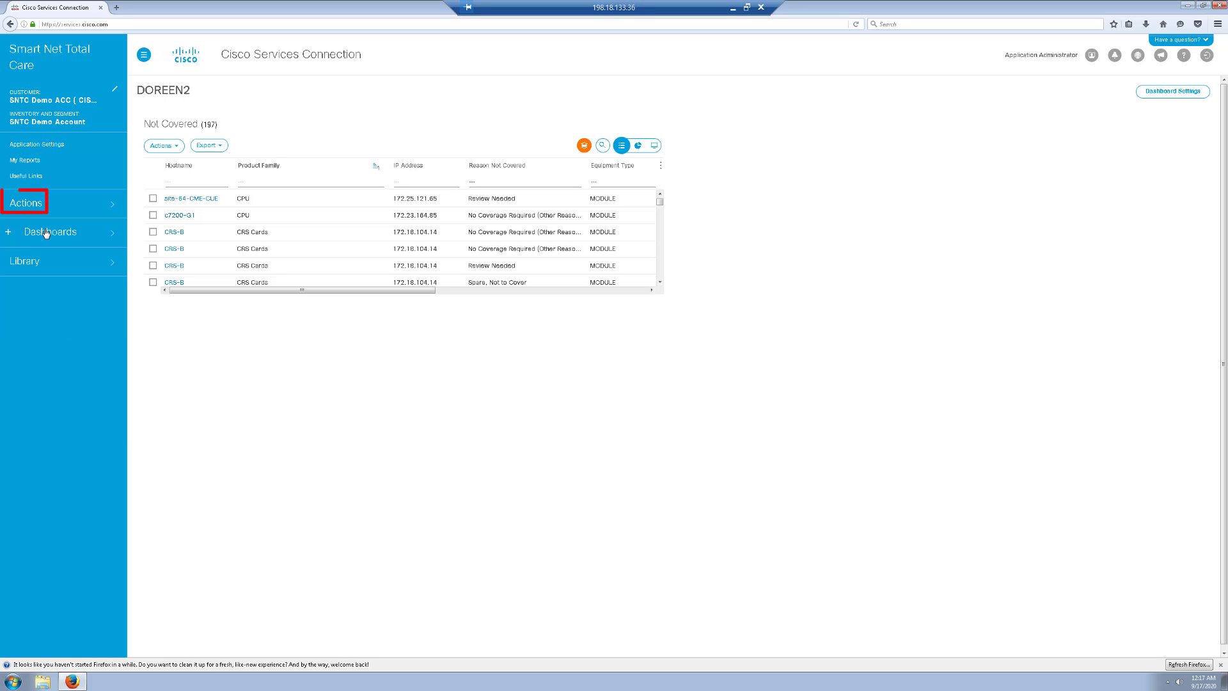
{"action": "left_click", "coordinate": [41, 205]}
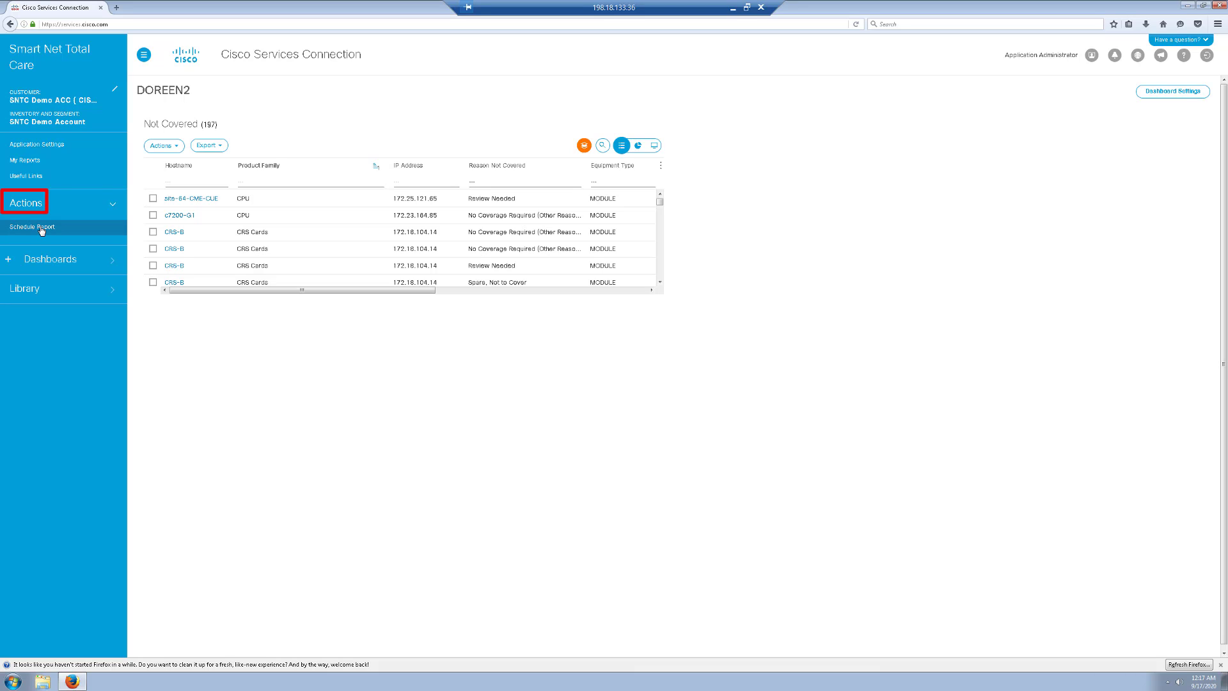
{"action": "left_click", "coordinate": [40, 228]}
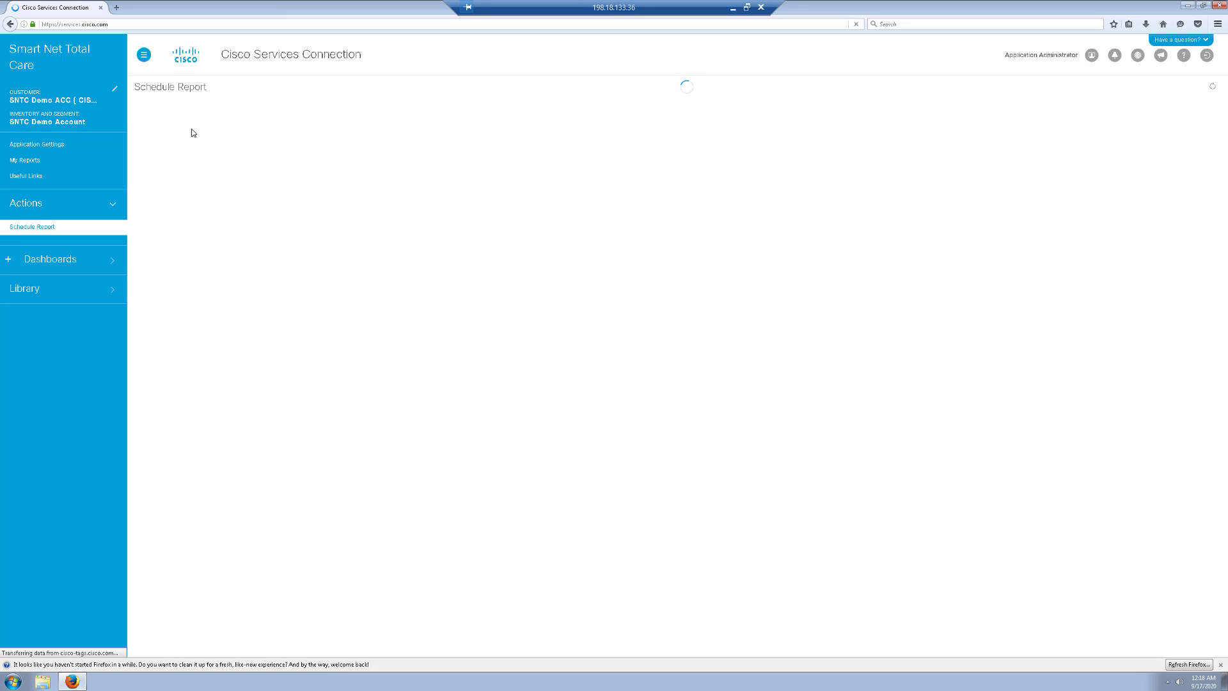
Review the reports listed in the library's Administration, Contracts and Inventory categories, and collapse the library.
{"action": "left_click", "coordinate": [23, 294]}
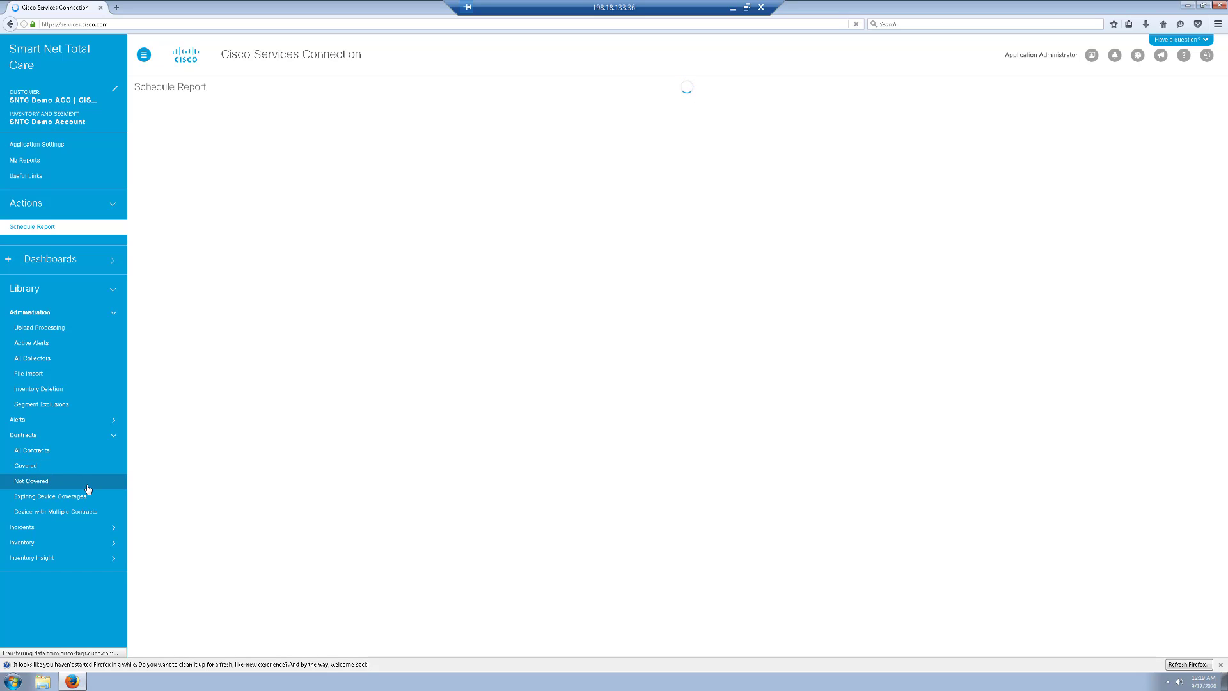
{"action": "left_click", "coordinate": [25, 543]}
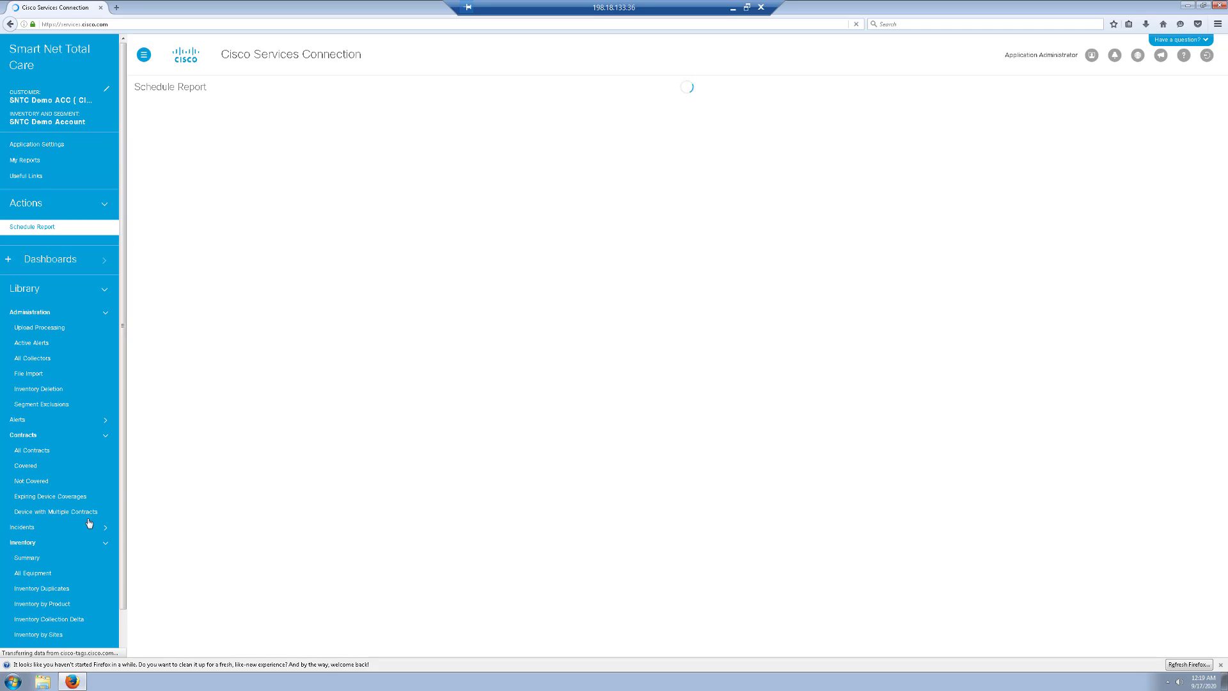
{"action": "scroll", "coordinate": [120, 536], "scroll_direction": "down", "scroll_amount": 2}
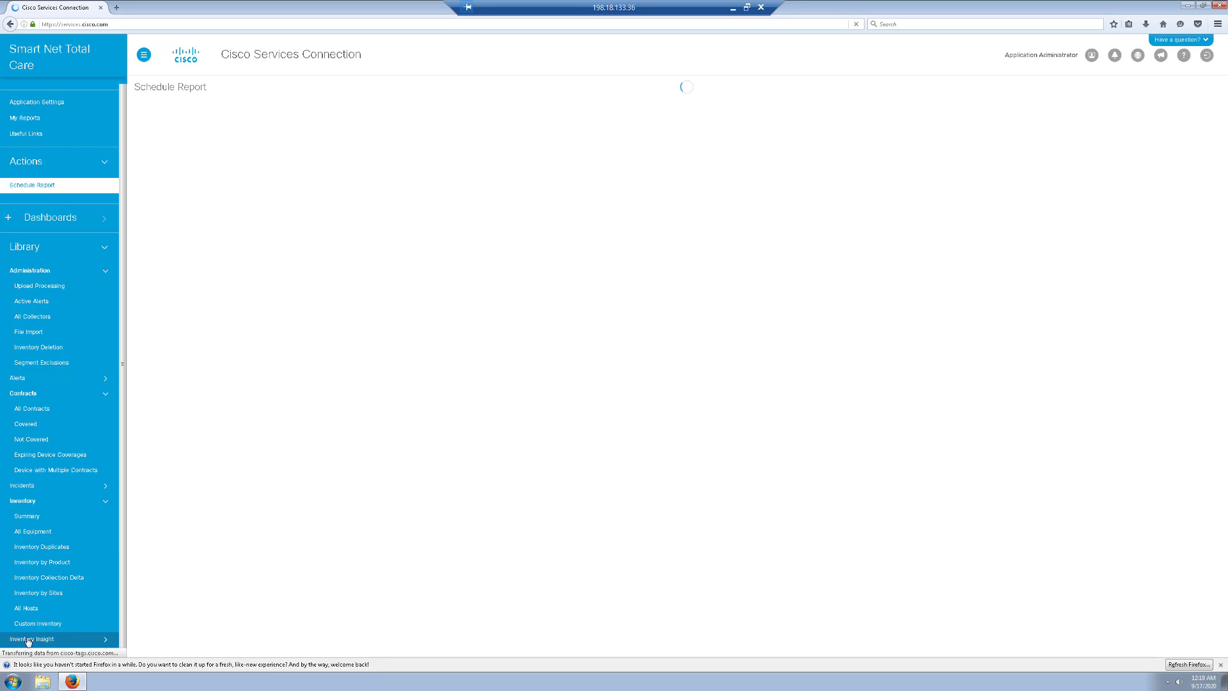
{"action": "left_click", "coordinate": [38, 247]}
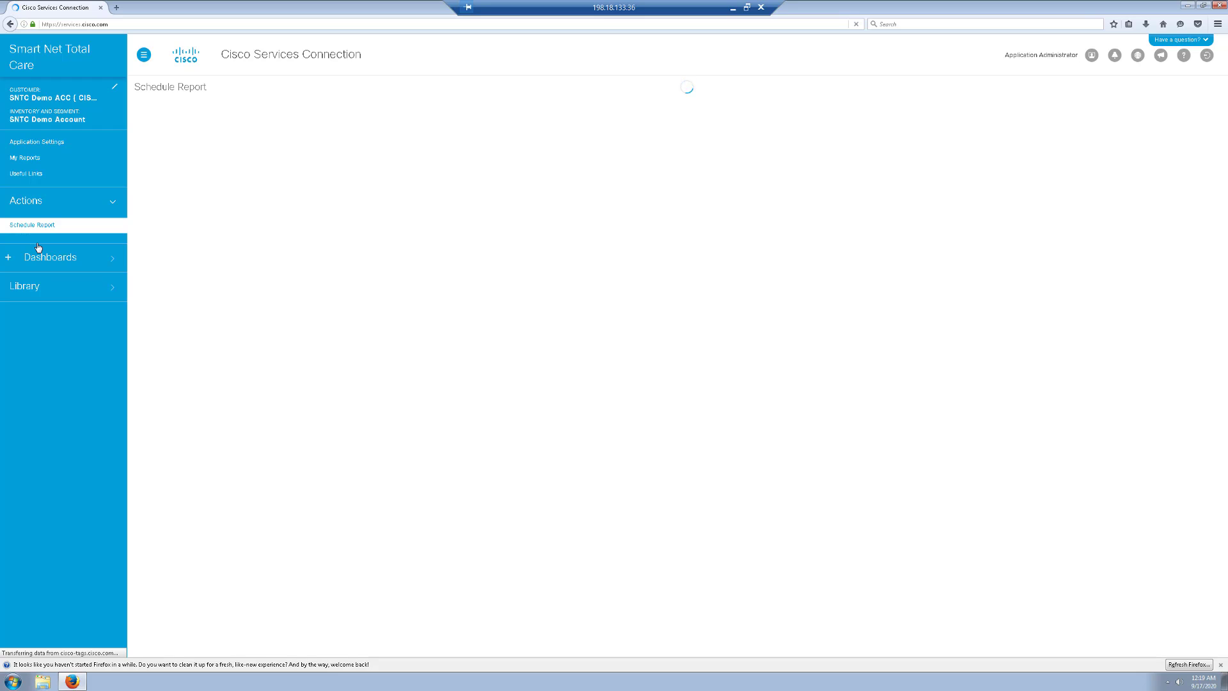
In the application's notification settings, examine the email frequency options for product alerts and for completed and failed inventory collection uploads.
{"action": "left_click", "coordinate": [31, 147]}
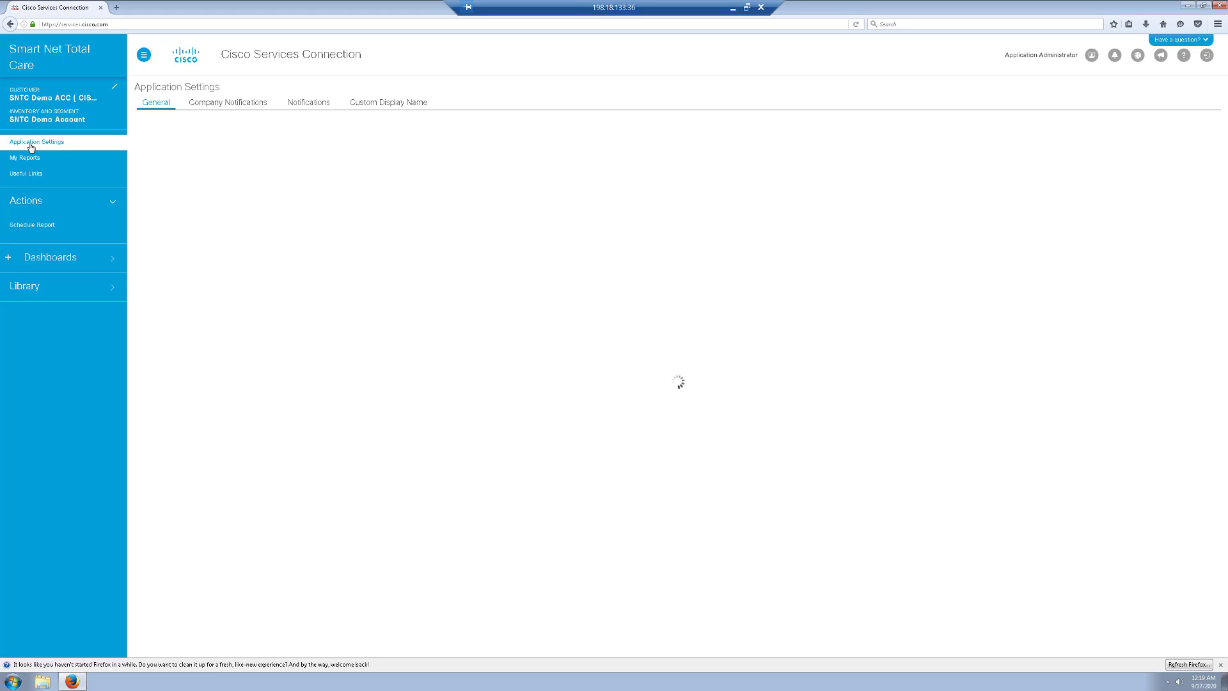
{"action": "left_click", "coordinate": [305, 107]}
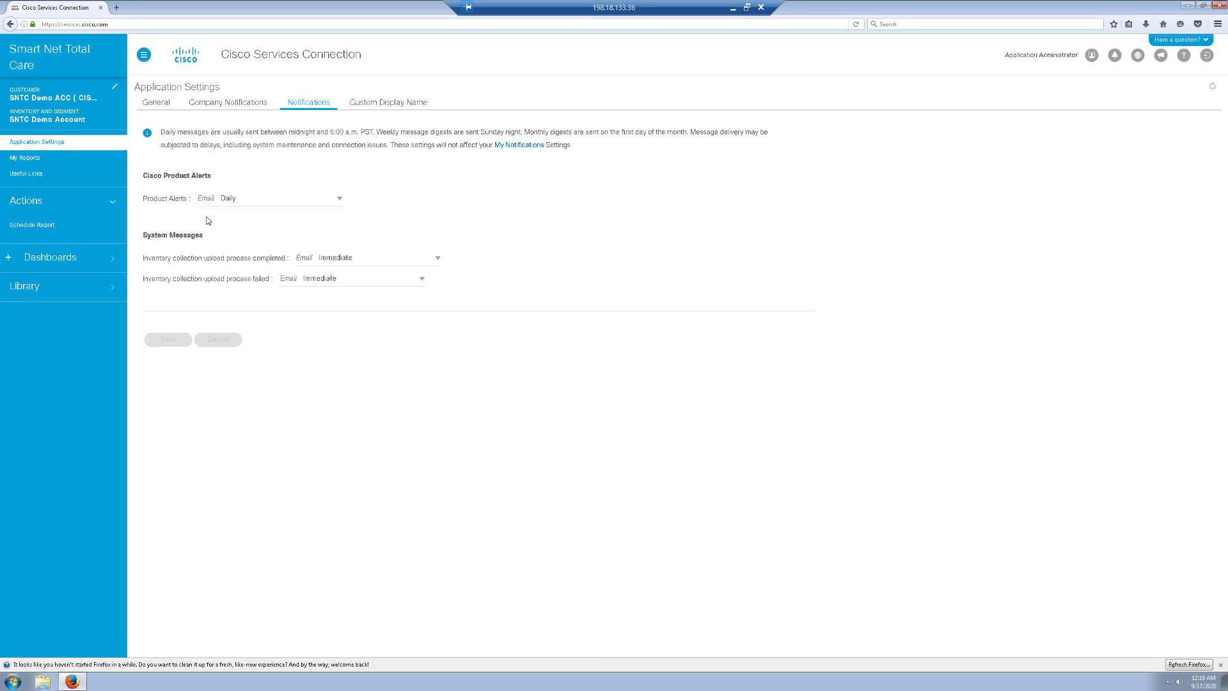
{"action": "left_click", "coordinate": [340, 201]}
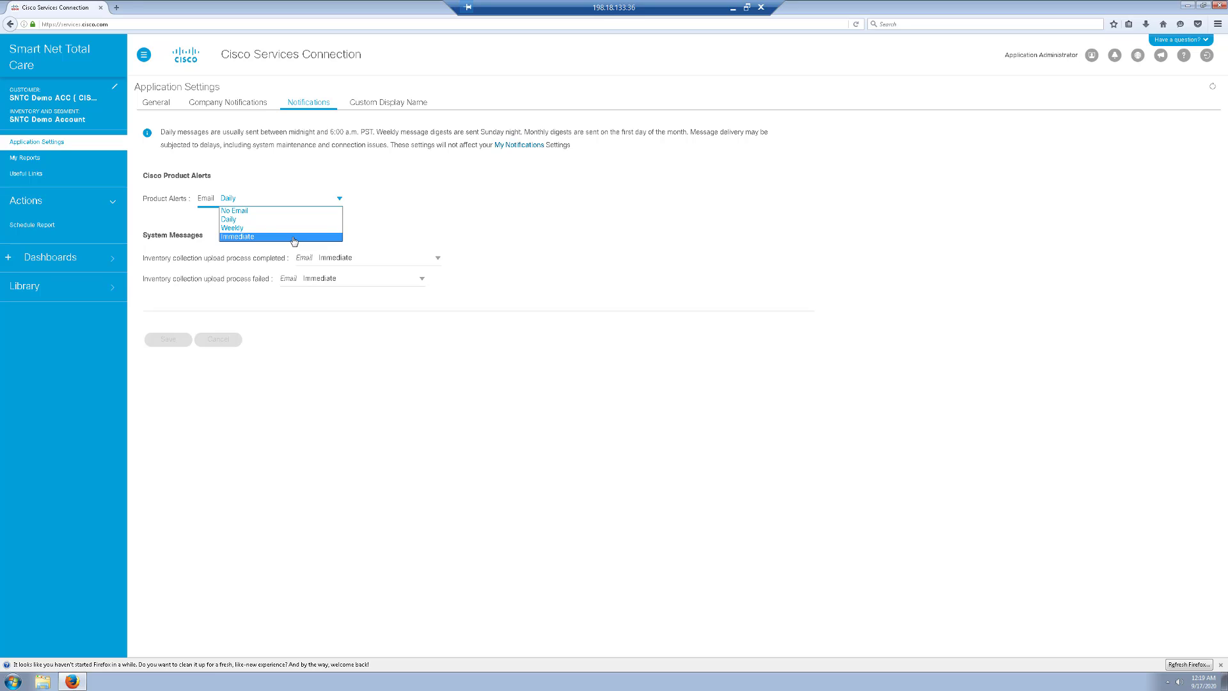
{"action": "left_click", "coordinate": [419, 201]}
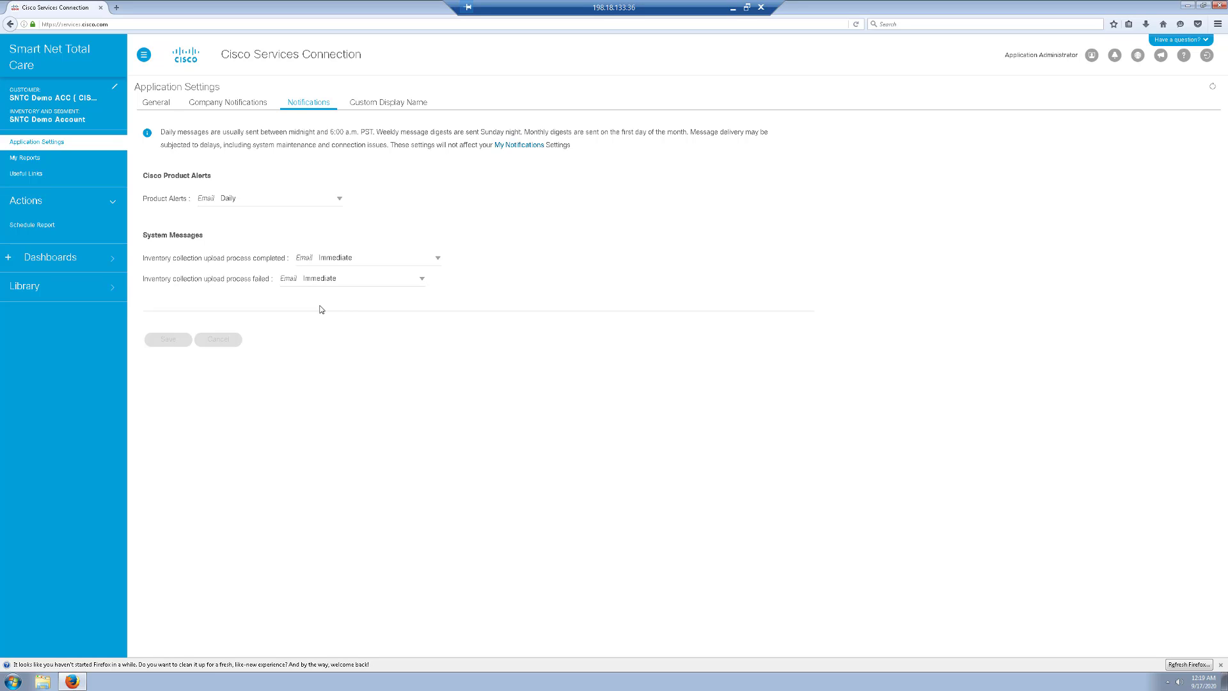
{"action": "left_click", "coordinate": [435, 260]}
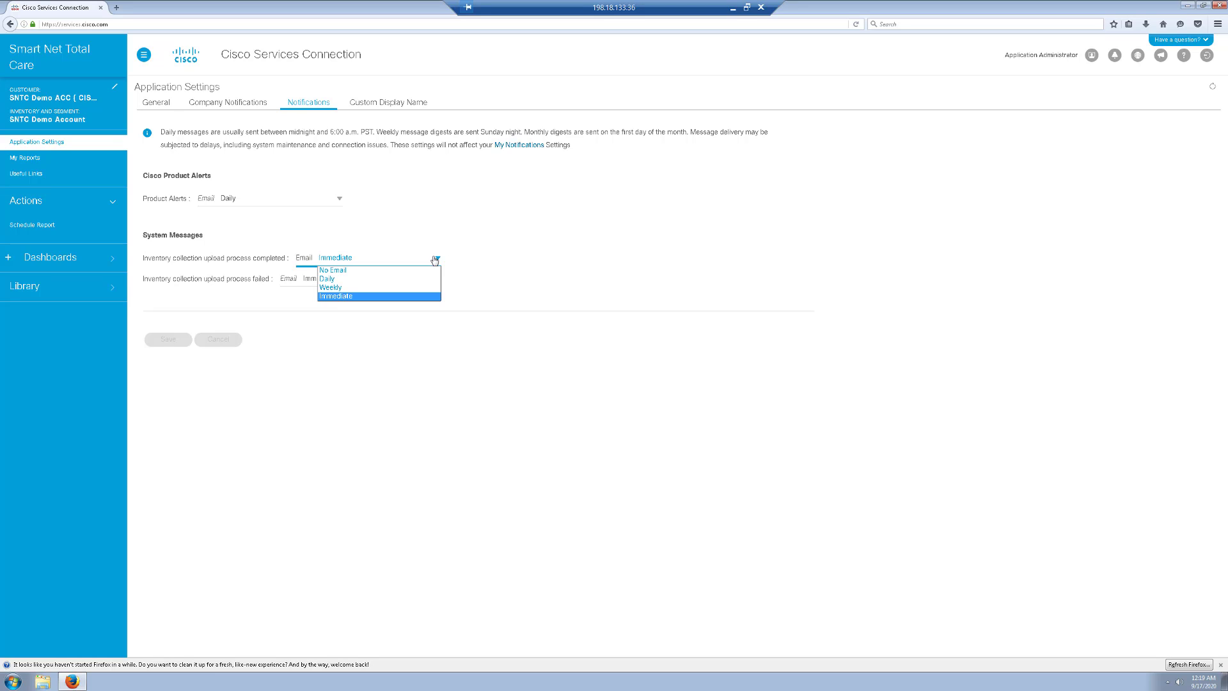
{"action": "left_click", "coordinate": [521, 276]}
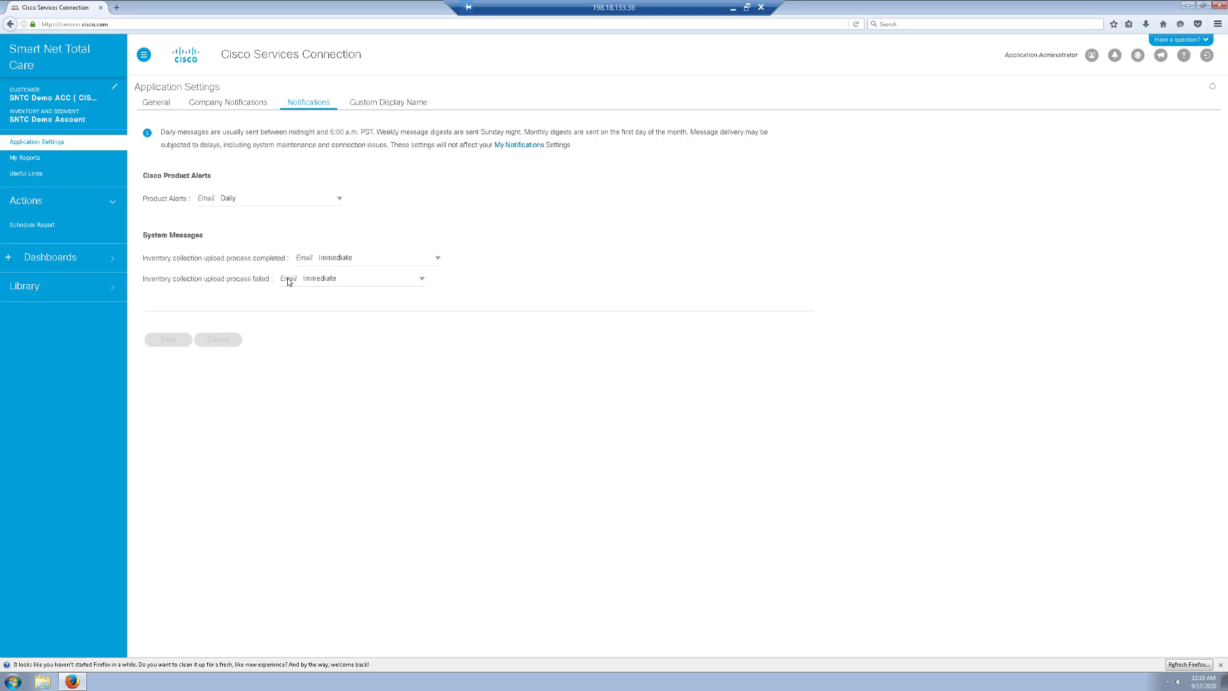
{"action": "left_click", "coordinate": [423, 279]}
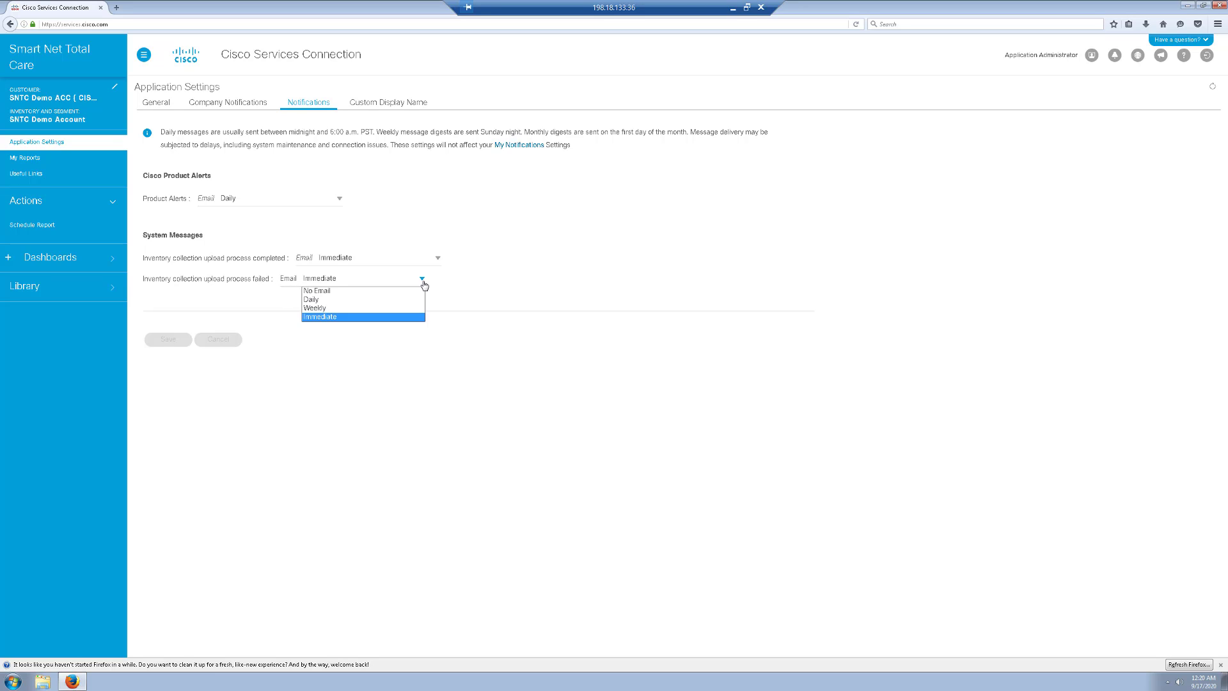
{"action": "left_click", "coordinate": [499, 269]}
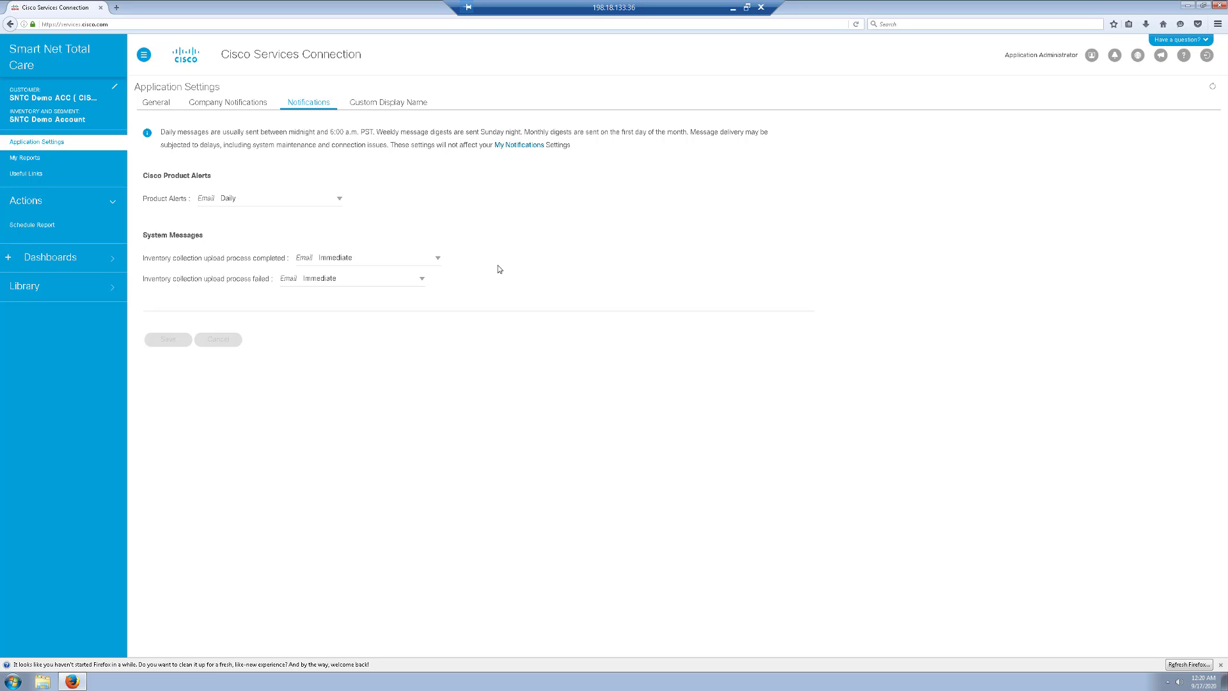
Return to the Smart Net Total Care dashboard.
{"action": "left_click", "coordinate": [47, 260]}
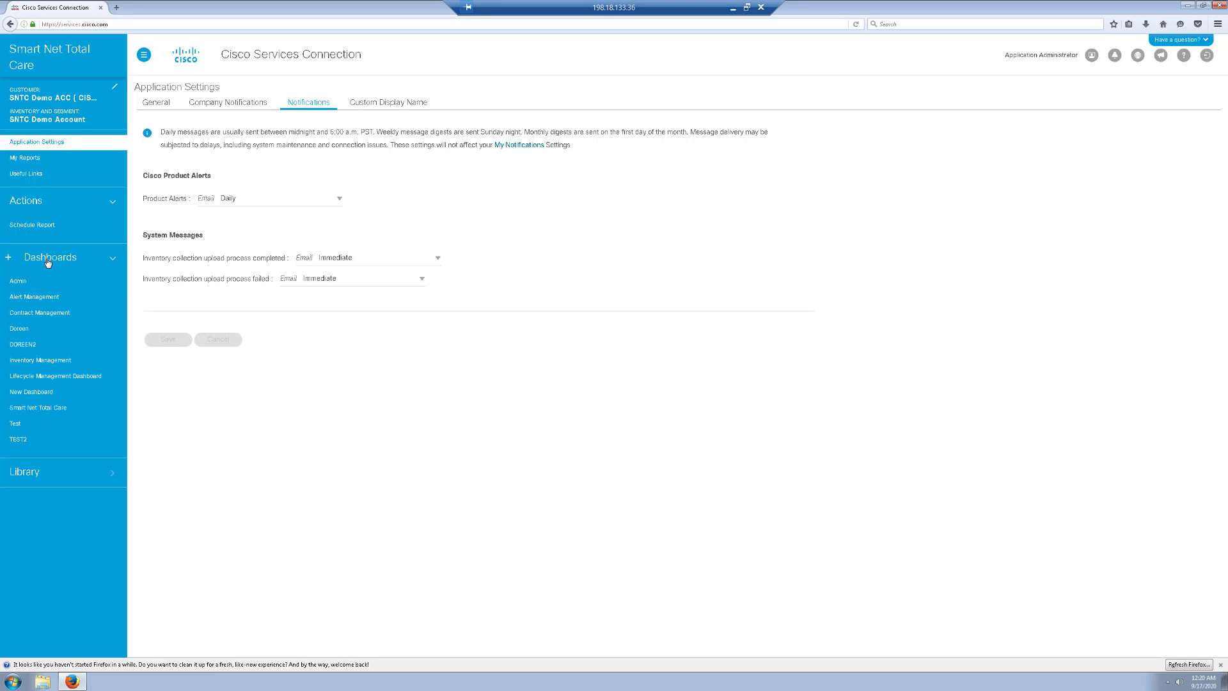
{"action": "left_click", "coordinate": [31, 408]}
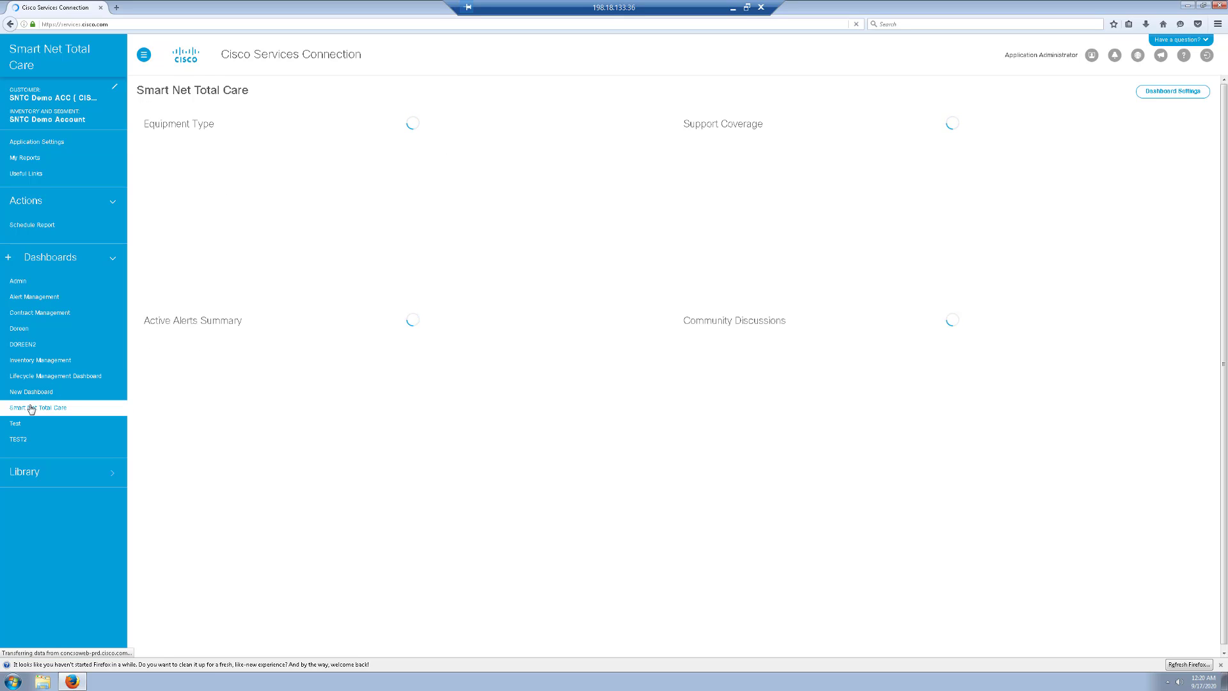